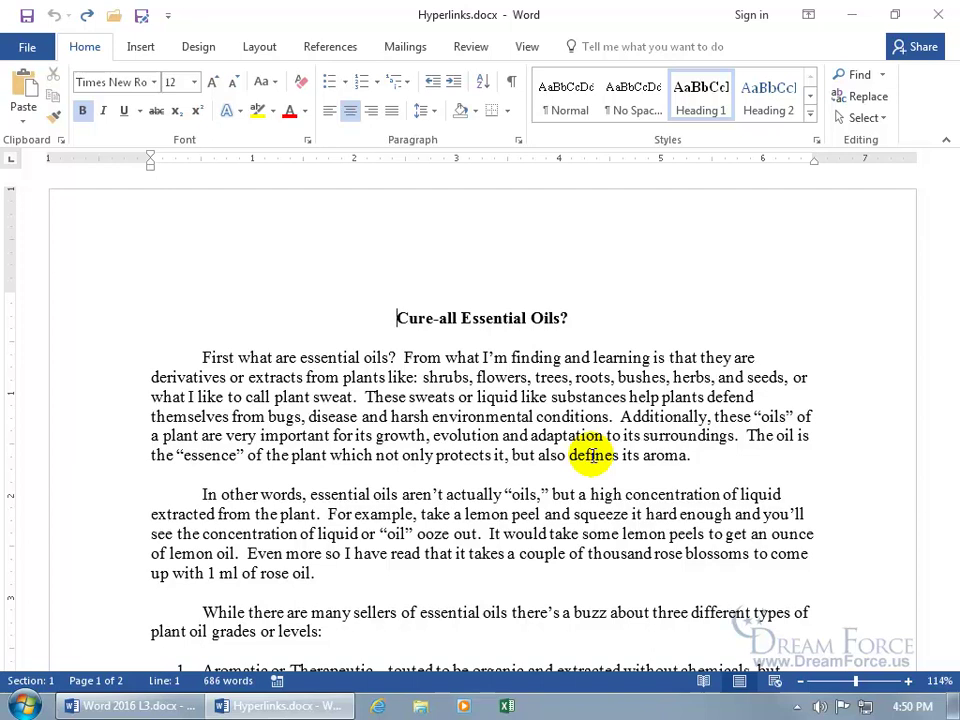
Scroll down to the three-oil-grades paragraph and select the word 'sellers'.
scroll(595, 457, down, 3)
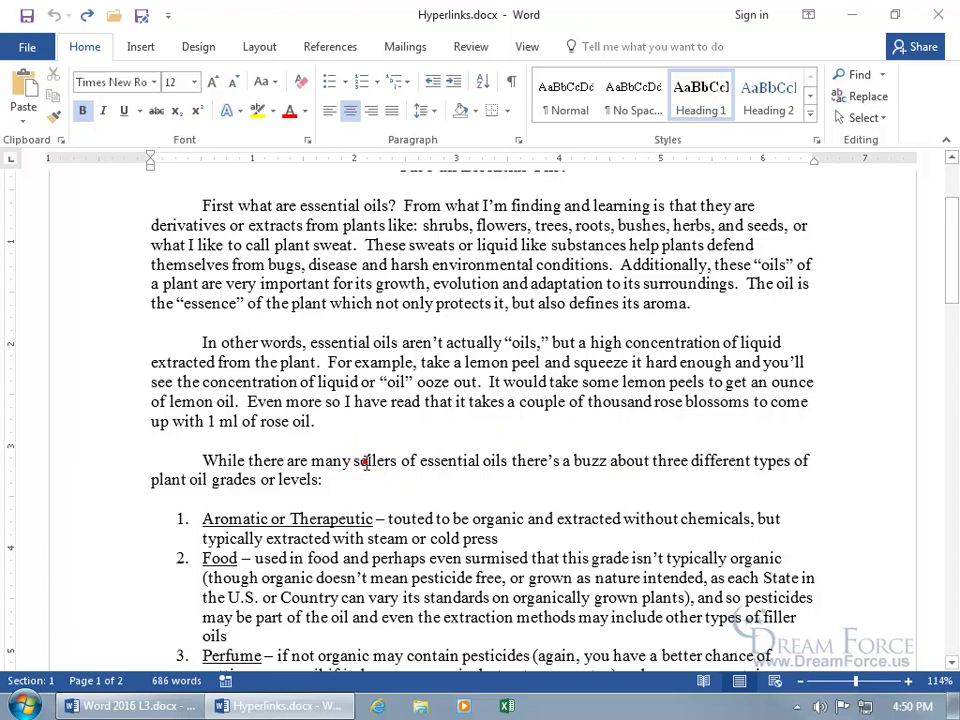
double_click(372, 460)
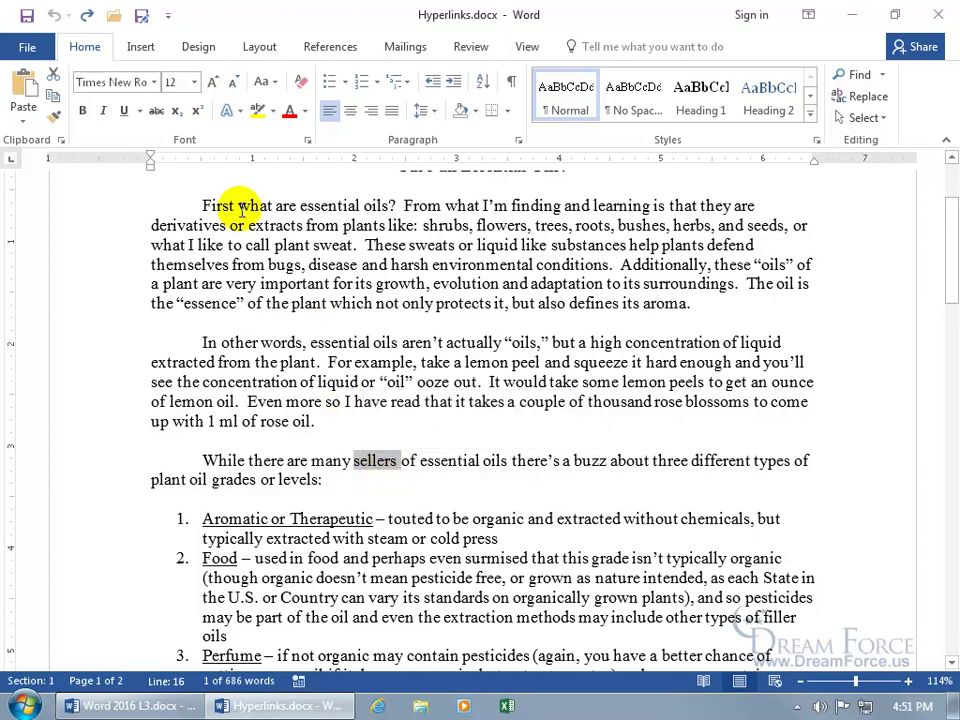
Open the Insert Hyperlink dialog for 'sellers' from its right-click menu.
click(139, 47)
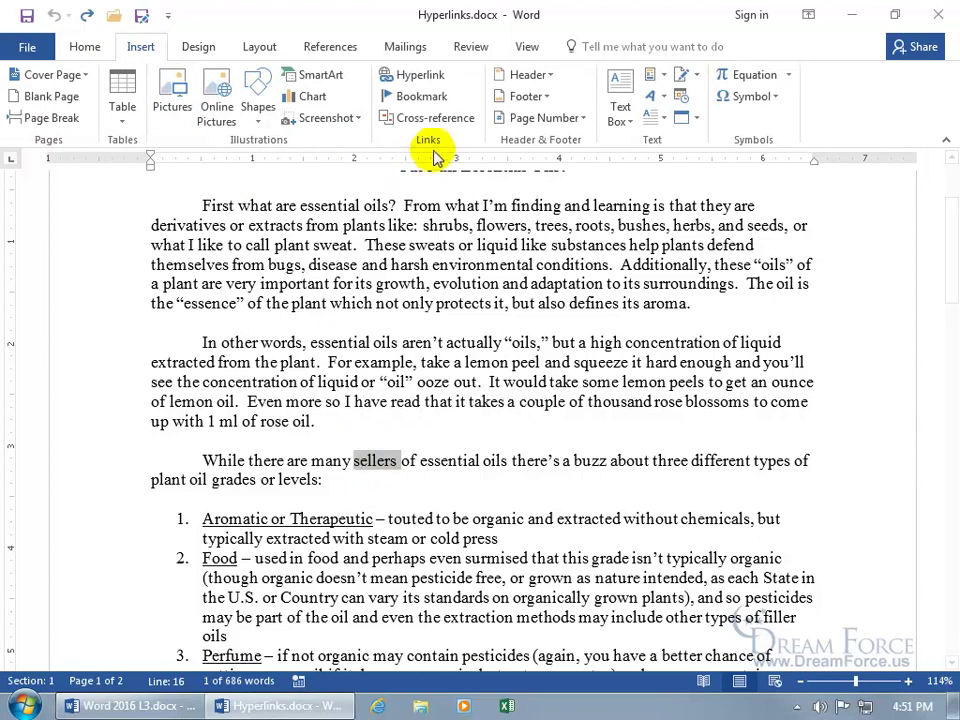
click(422, 84)
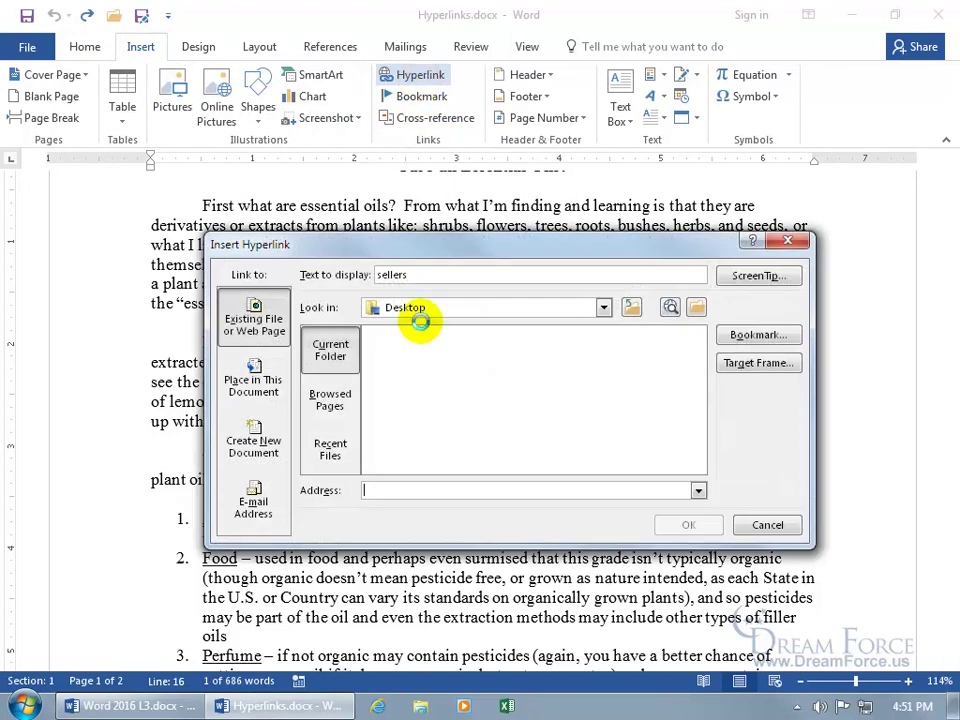
click(788, 241)
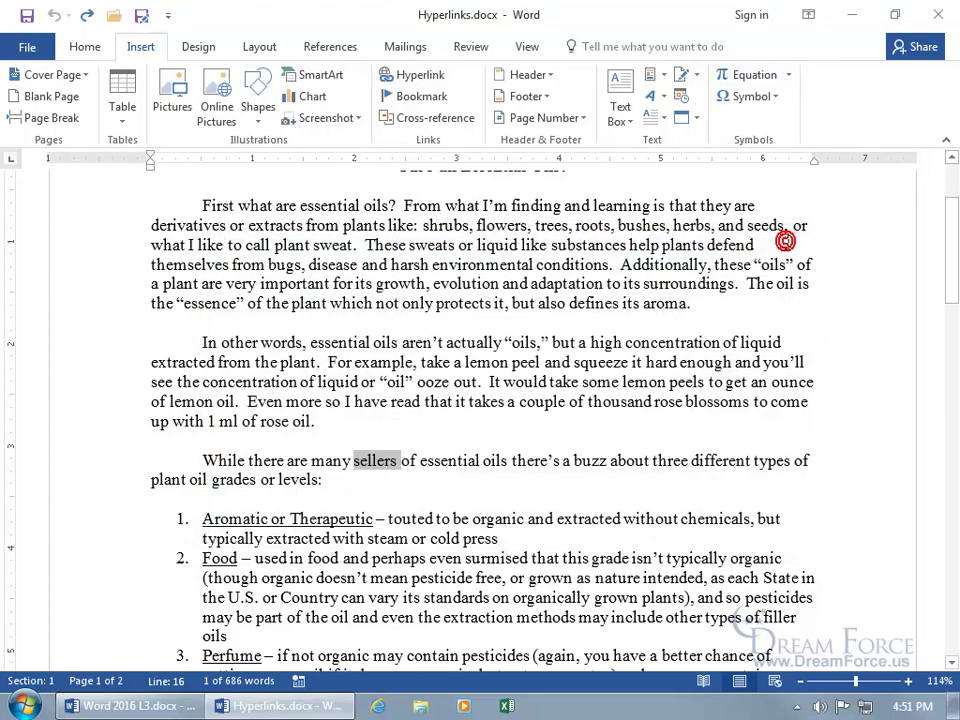
right_click(388, 466)
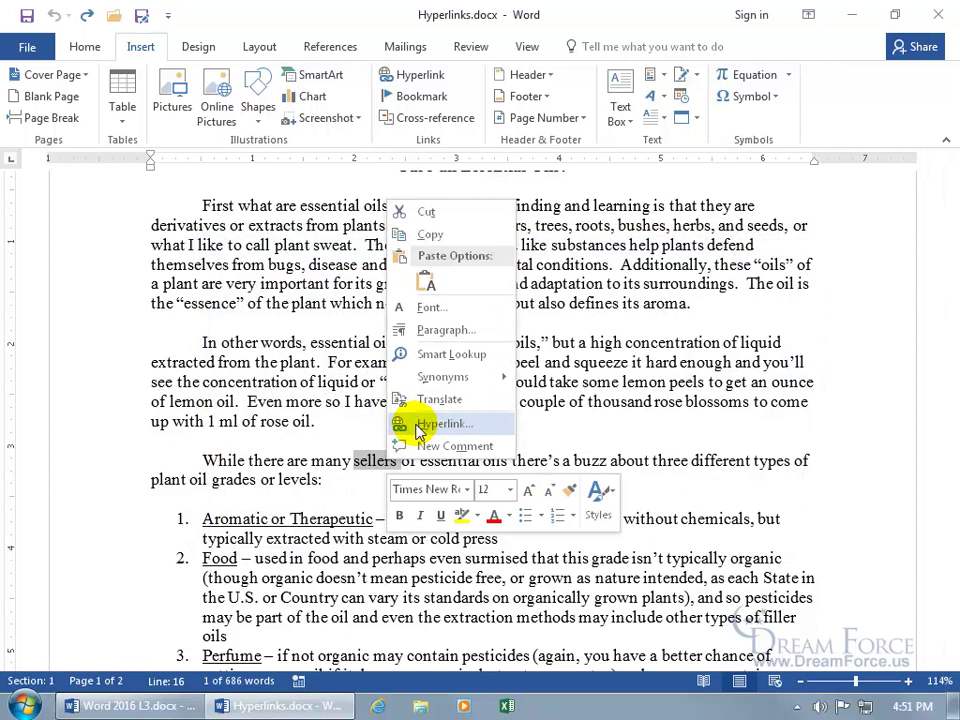
click(440, 424)
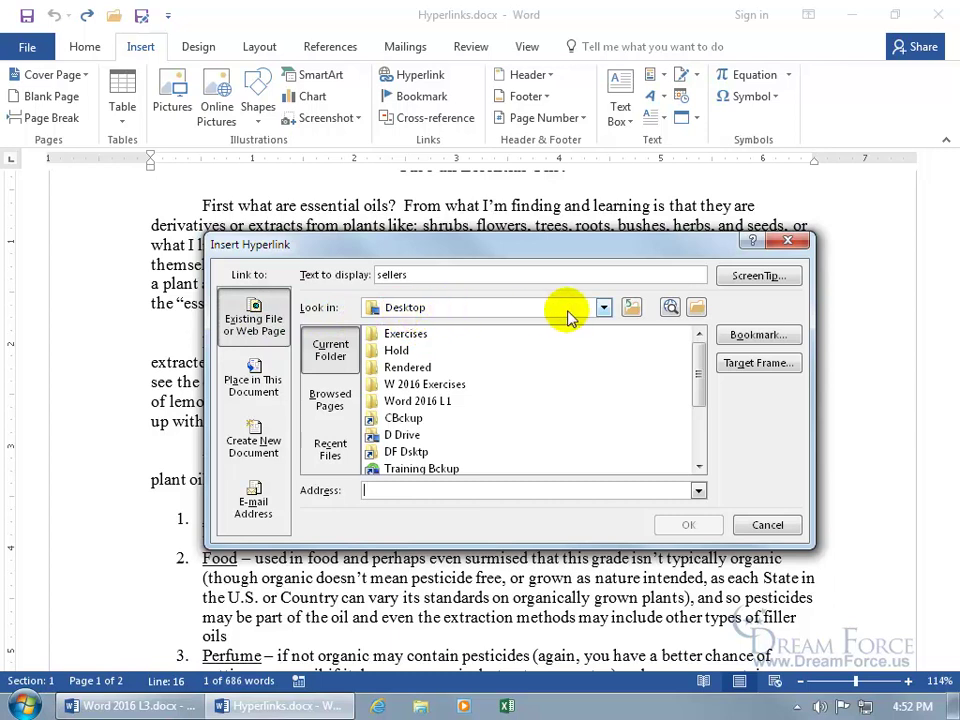
Choose Hyperlinks.xlsx on the Desktop as the link target for 'sellers'.
click(603, 308)
click(604, 313)
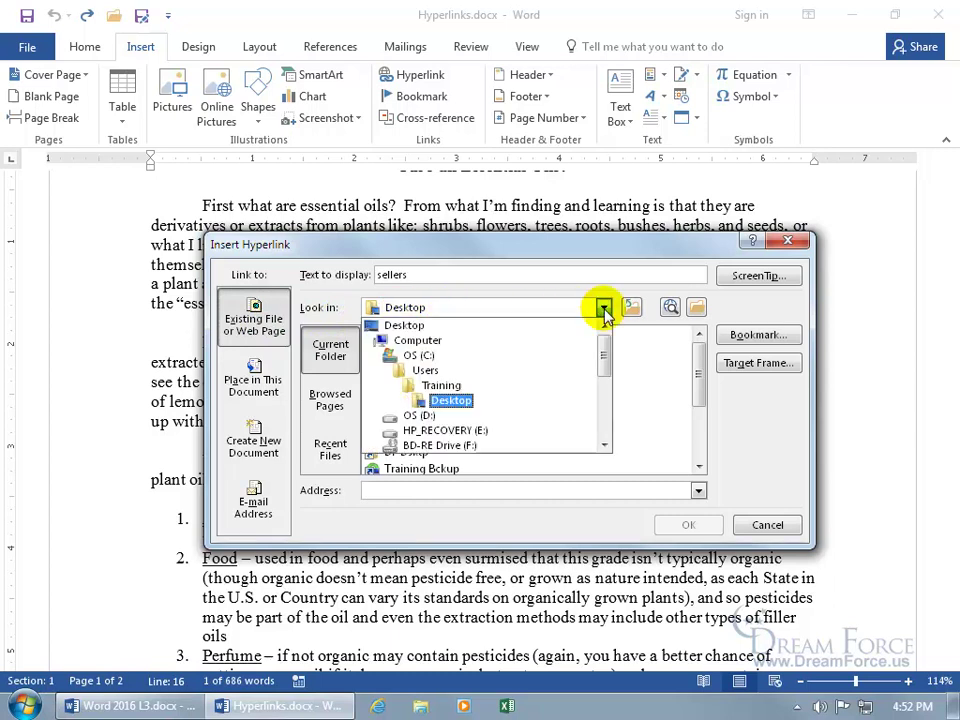
click(510, 402)
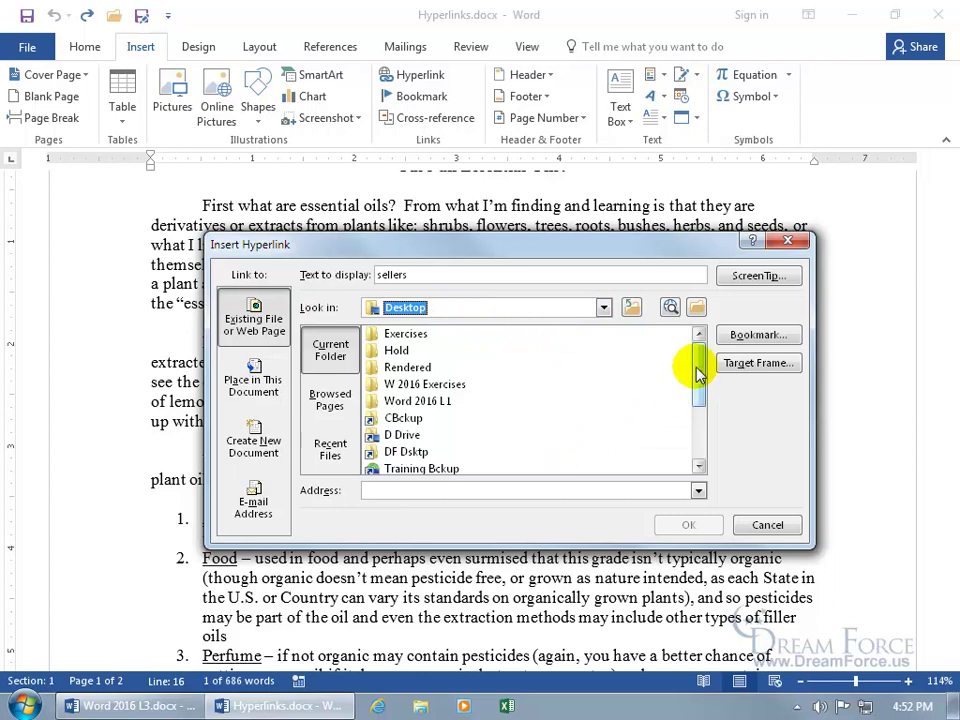
drag(697, 369, 700, 425)
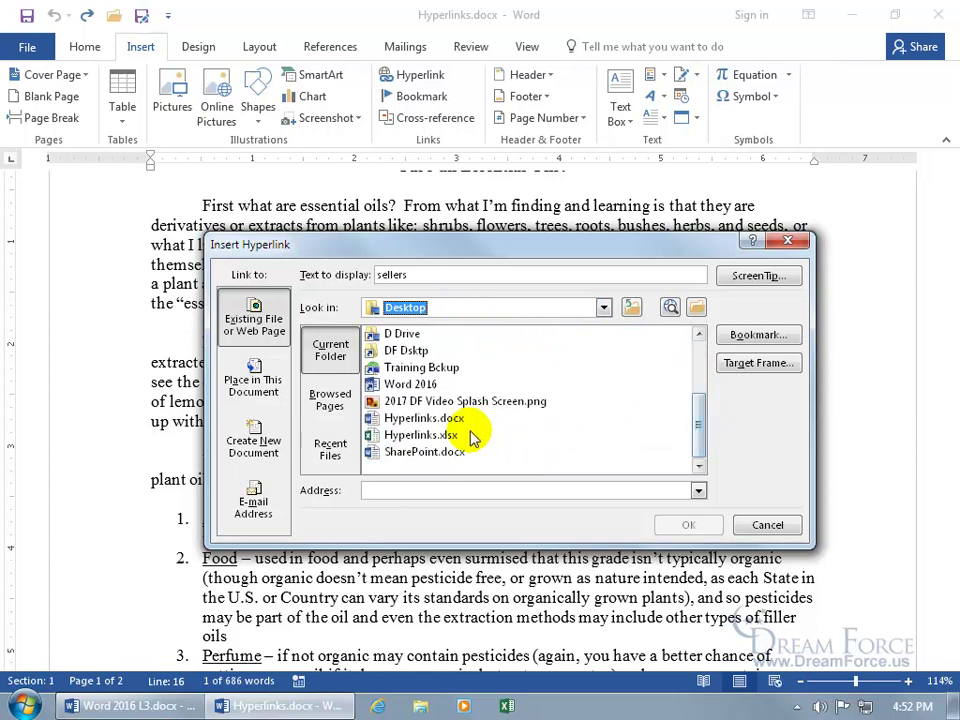
click(437, 437)
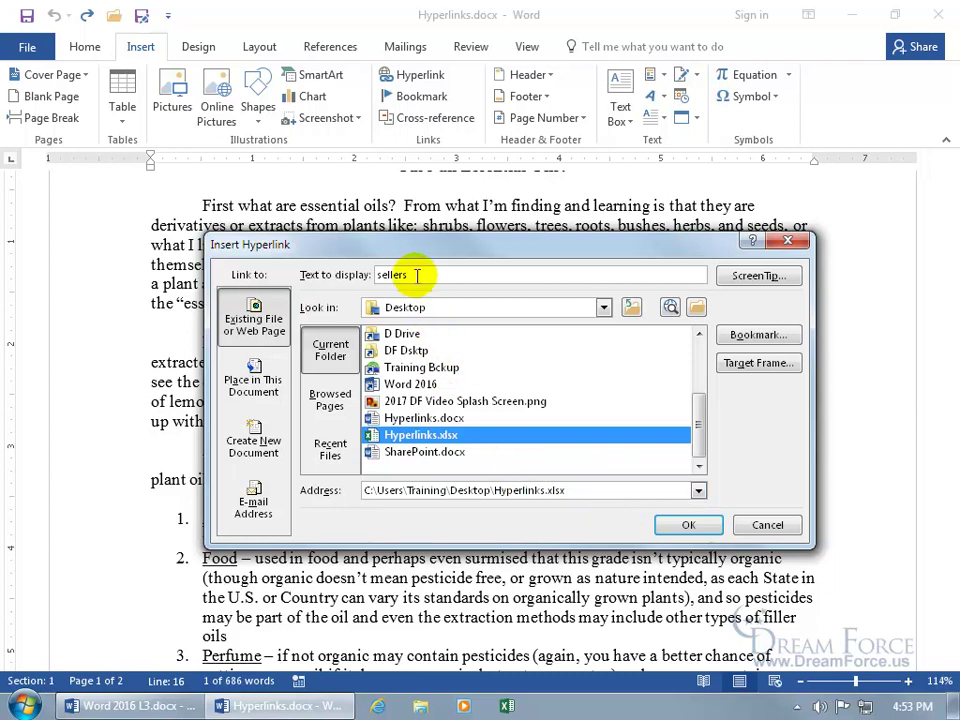
Move the dialog up and trim the display text from 'sellers' to 'seller'.
drag(420, 247, 330, 124)
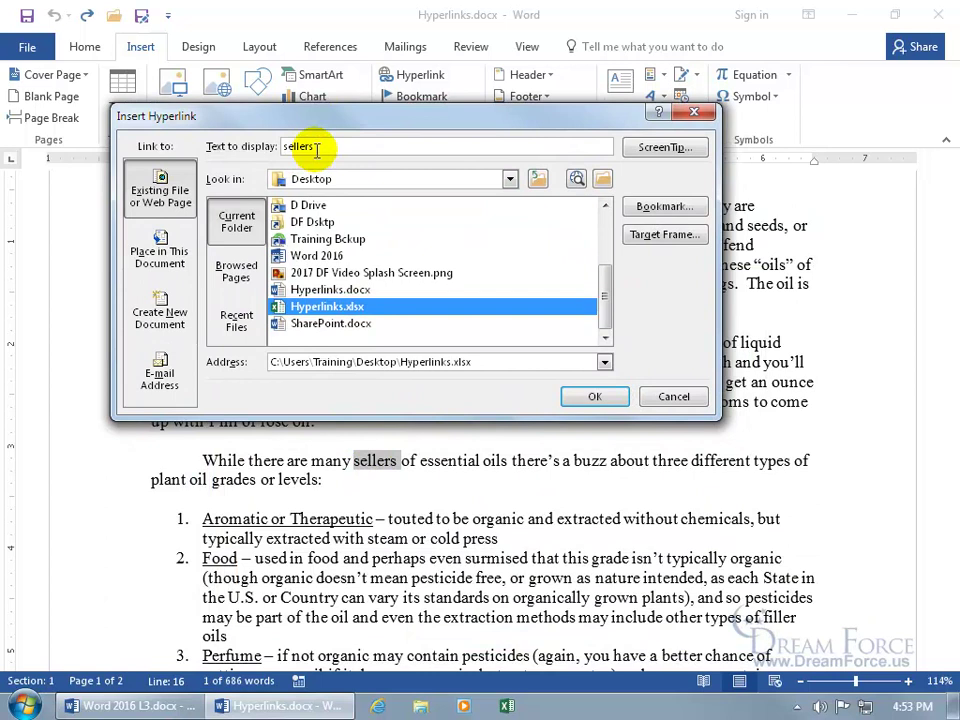
click(318, 146)
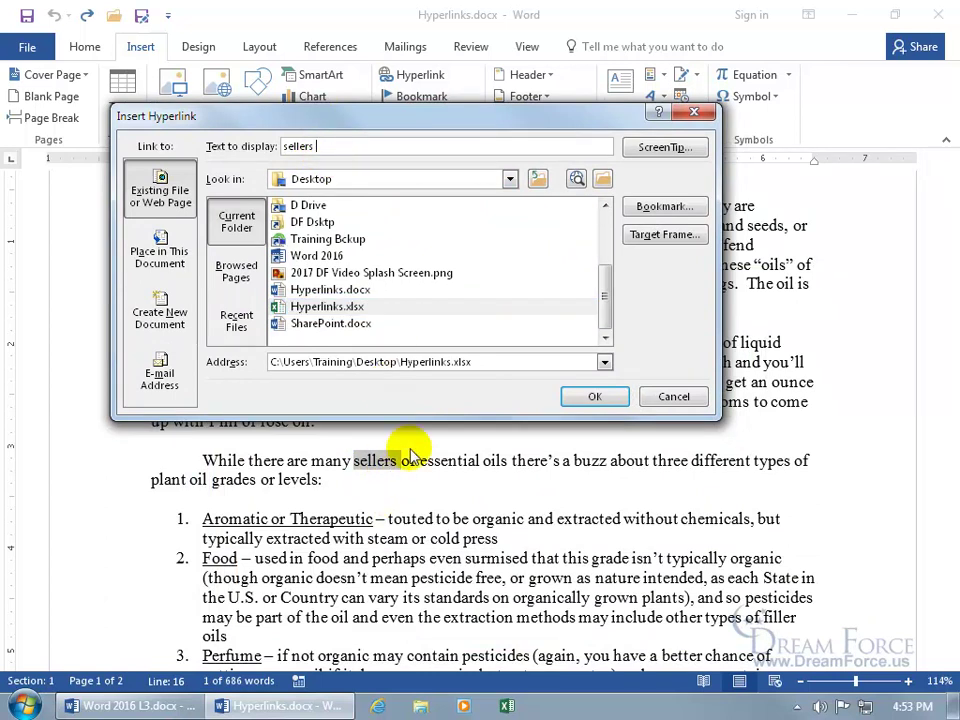
key(BackSpace)
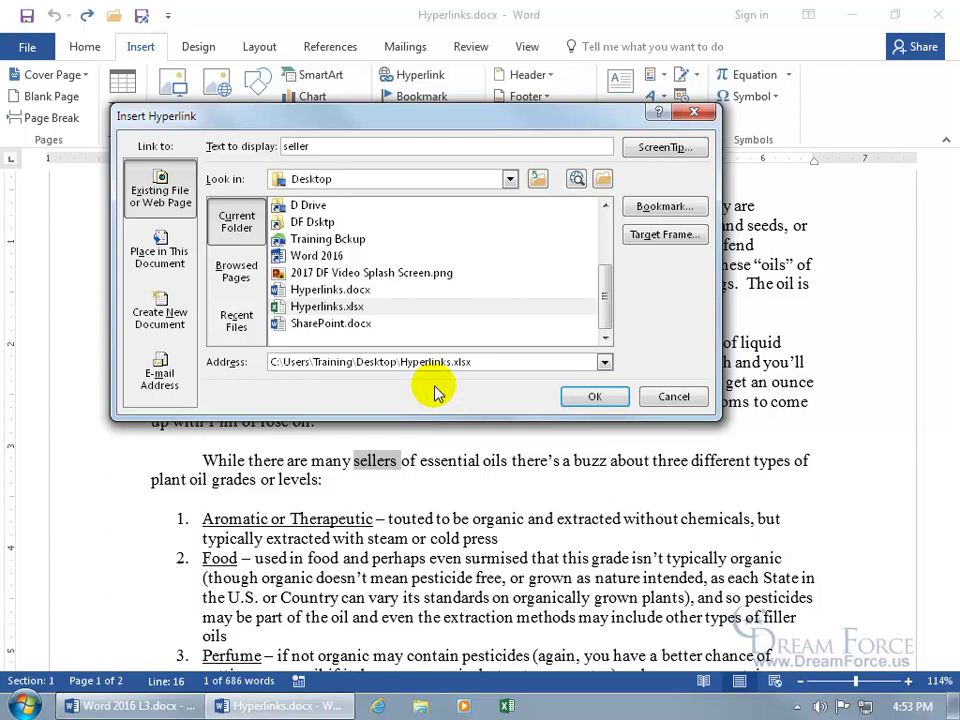
Add the ScreenTip 'This will take you to a file that has our sales from Q1-Q4' and create the link.
click(655, 150)
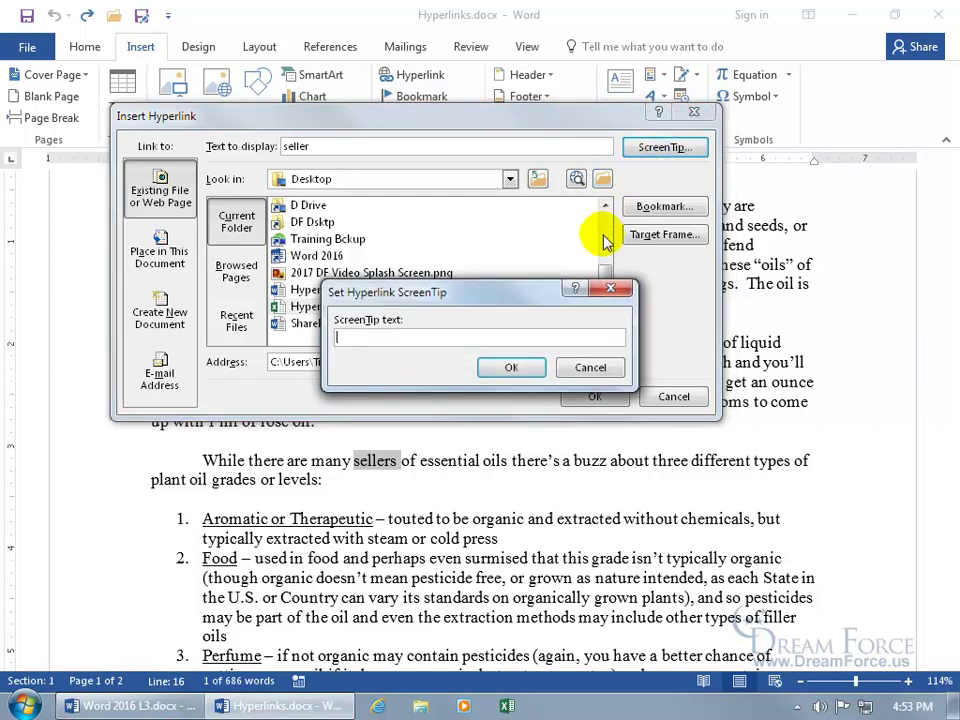
text(This will take you to a file that has our sales from Q1-Q4)
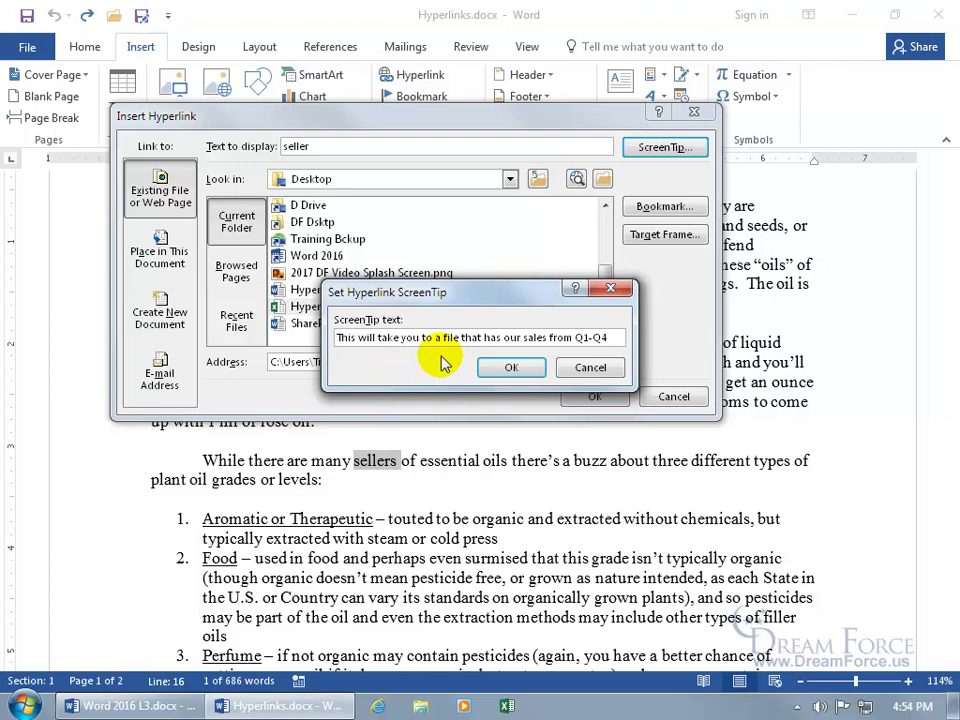
click(505, 369)
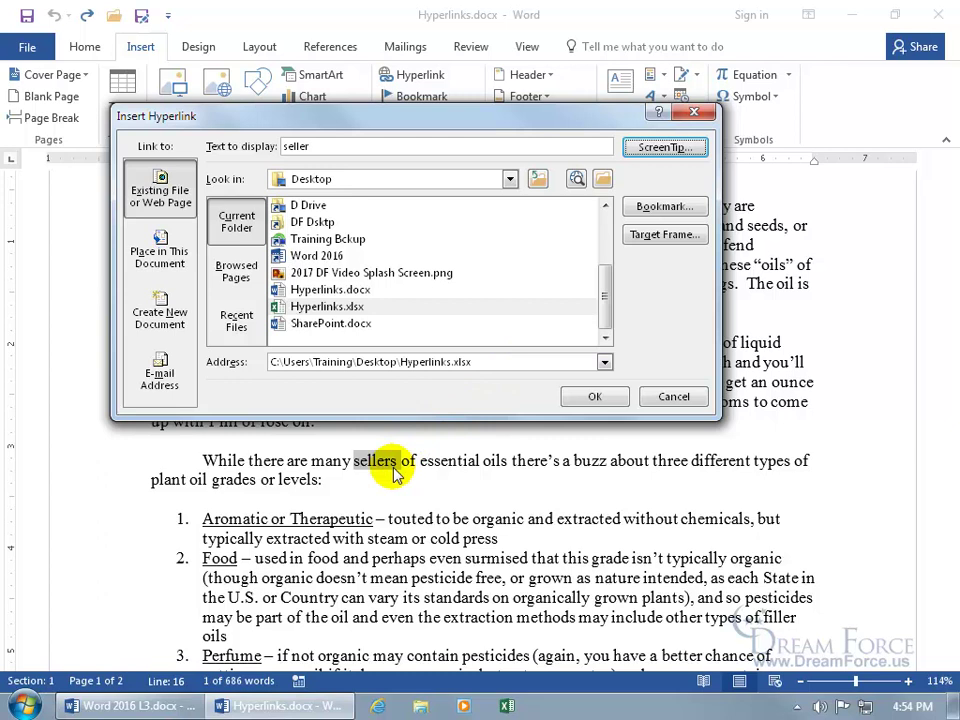
click(594, 396)
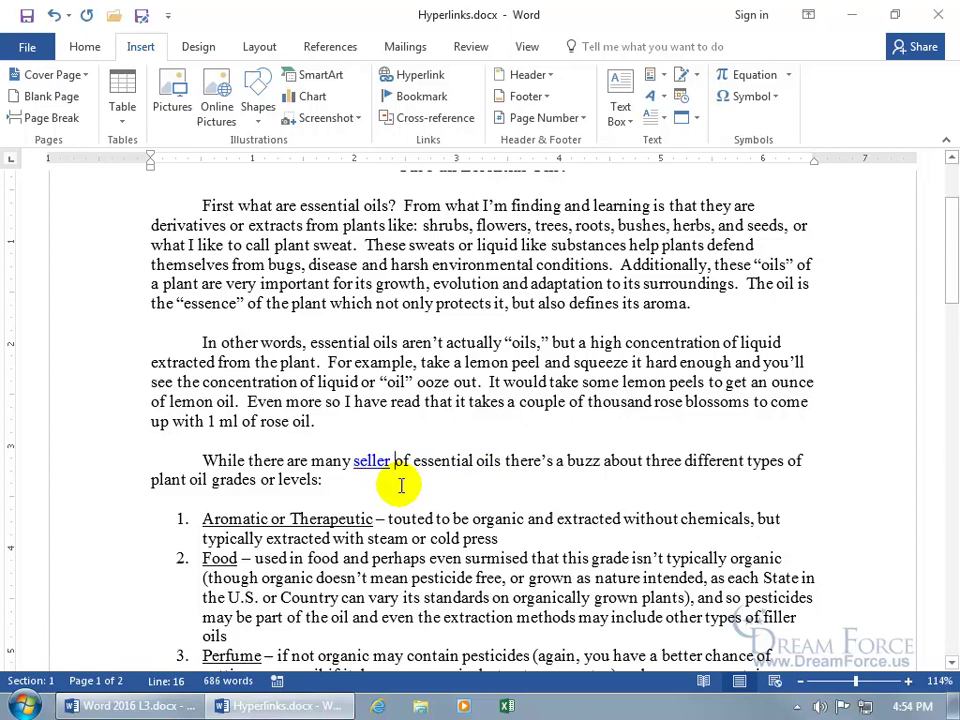
Check the ScreenTip on 'seller' and Ctrl+click it to open Hyperlinks.xlsx in Excel.
mouse_move(371, 461)
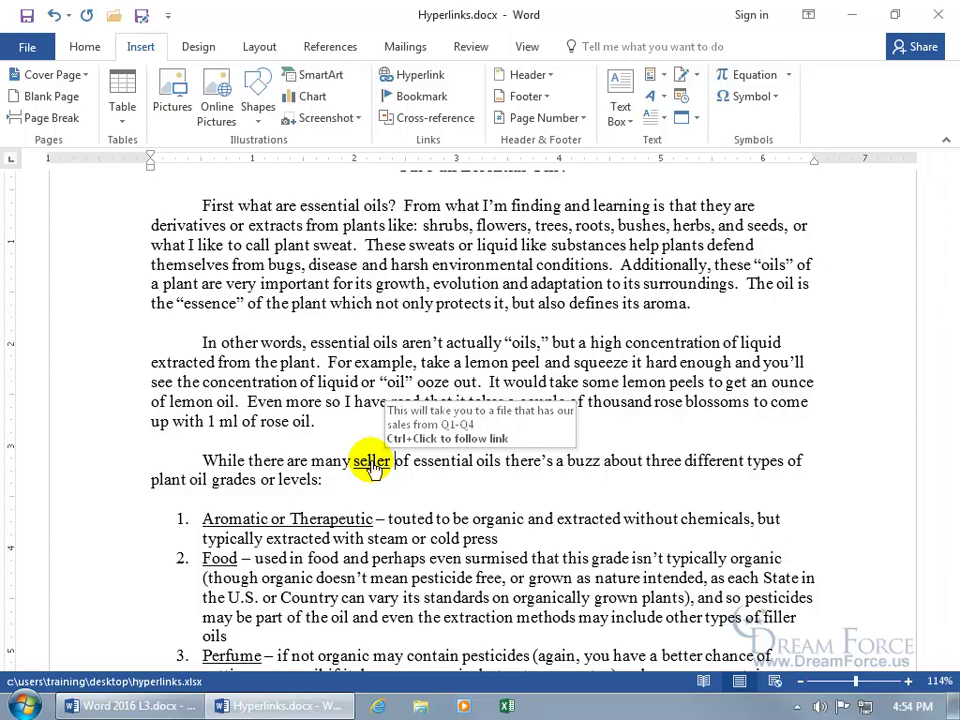
ctrl+click(372, 464)
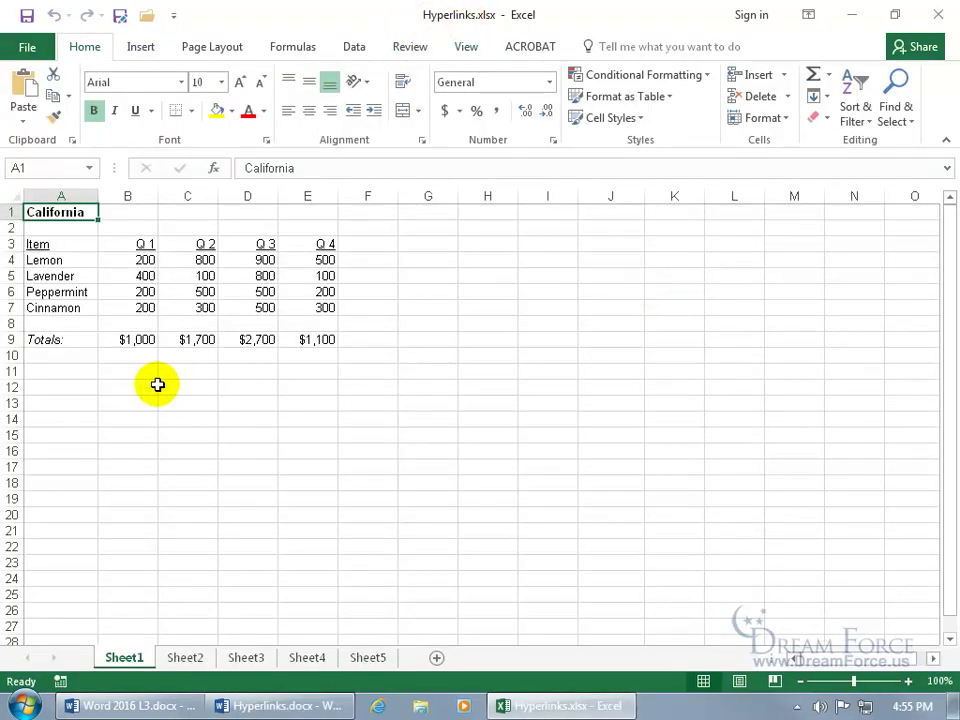
View Sheet2 and Sheet3 of the workbook, then close Excel to return to Word.
click(185, 657)
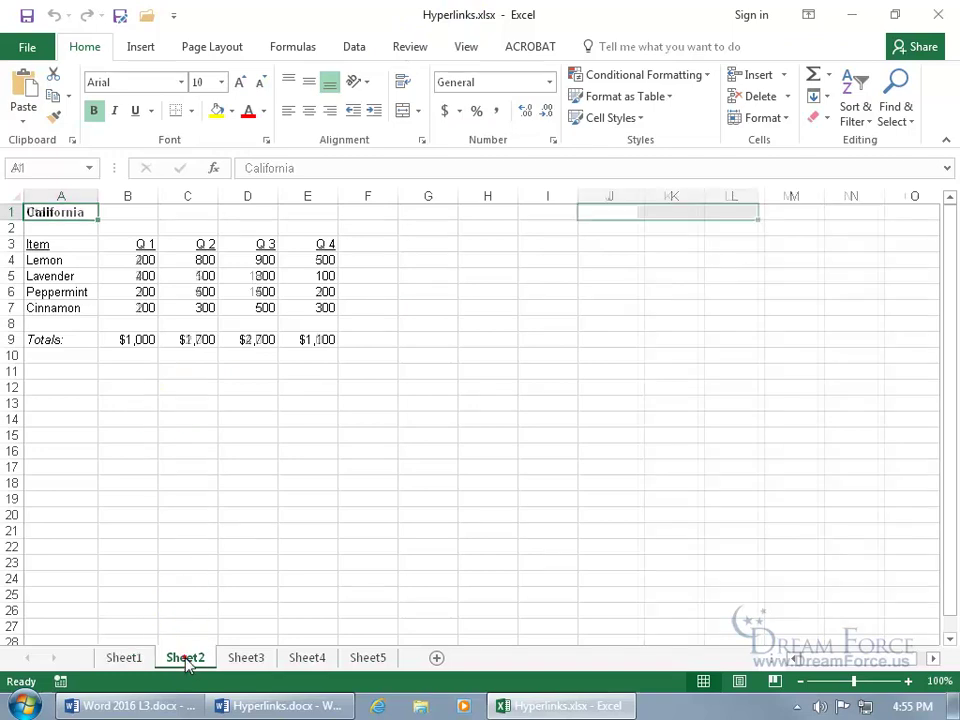
click(268, 660)
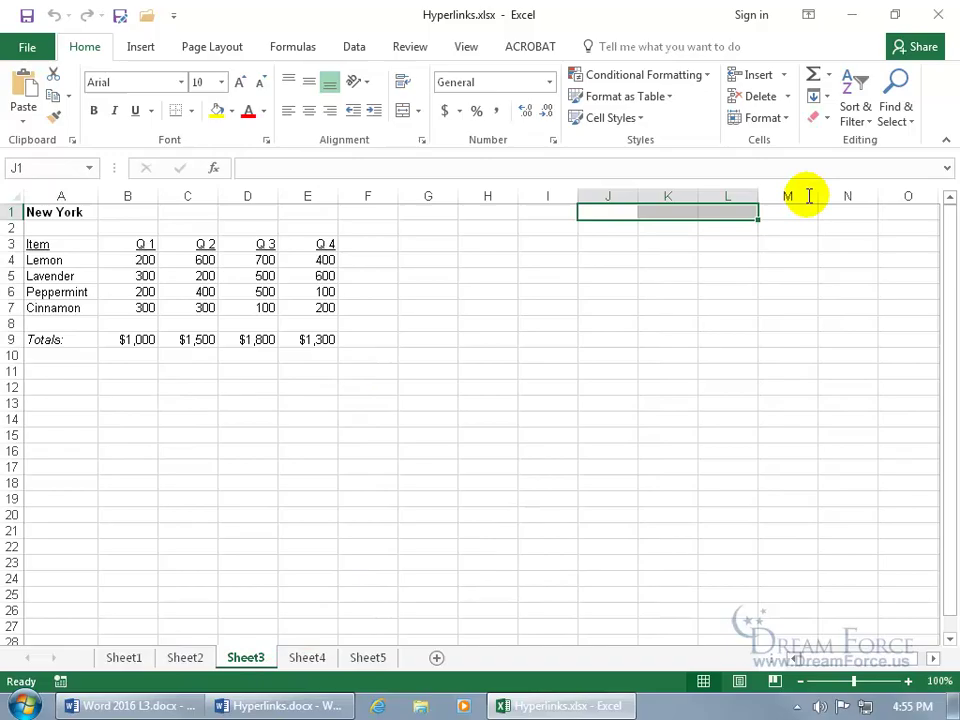
click(938, 14)
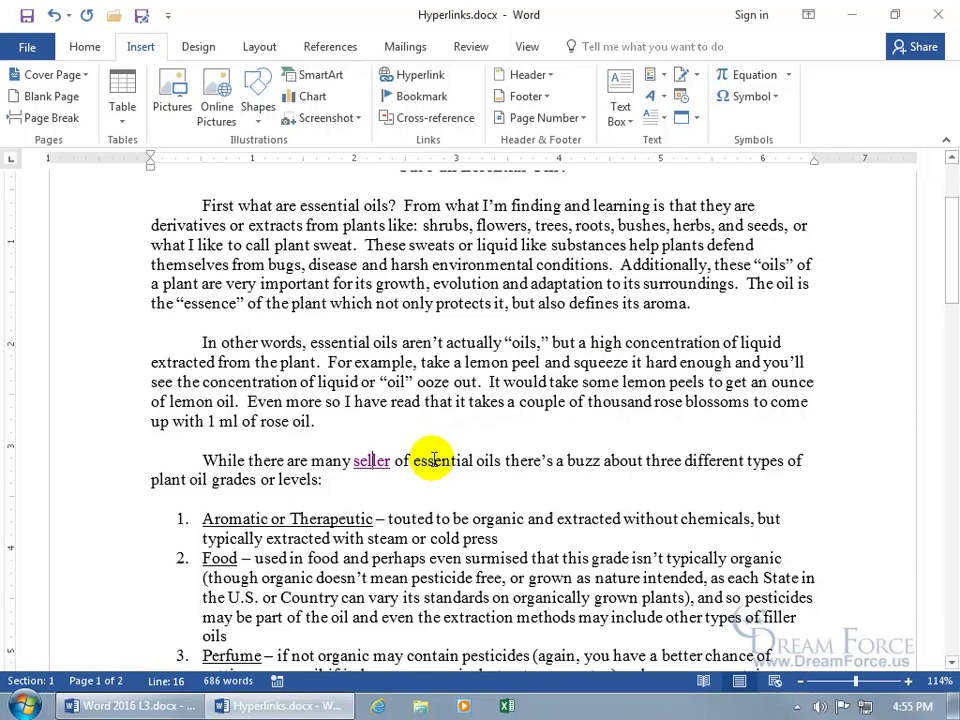
drag(950, 266, 955, 540)
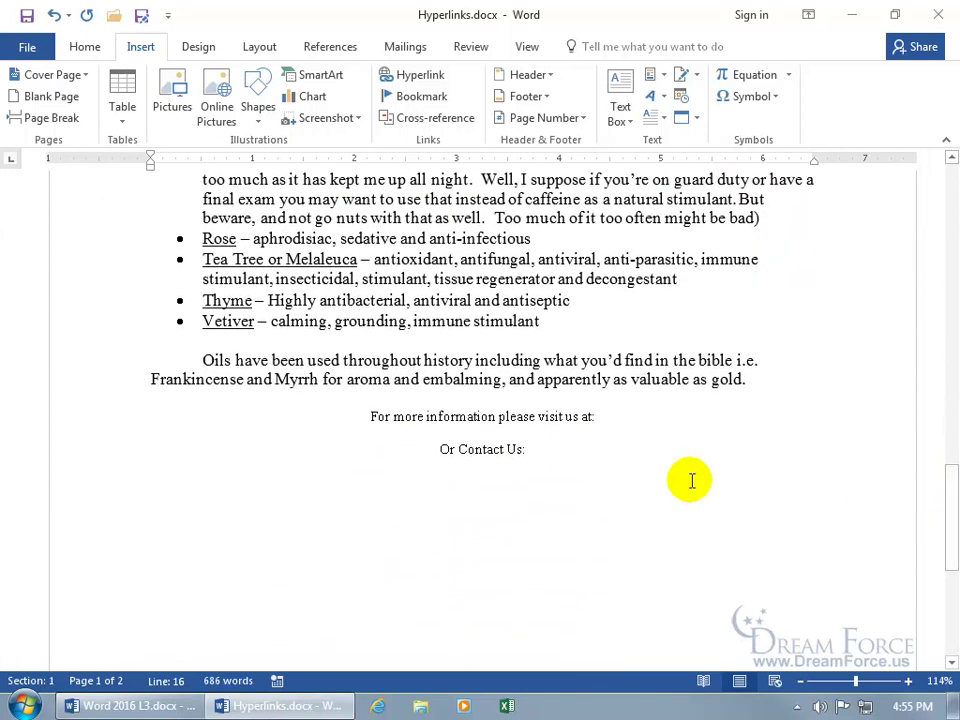
click(510, 433)
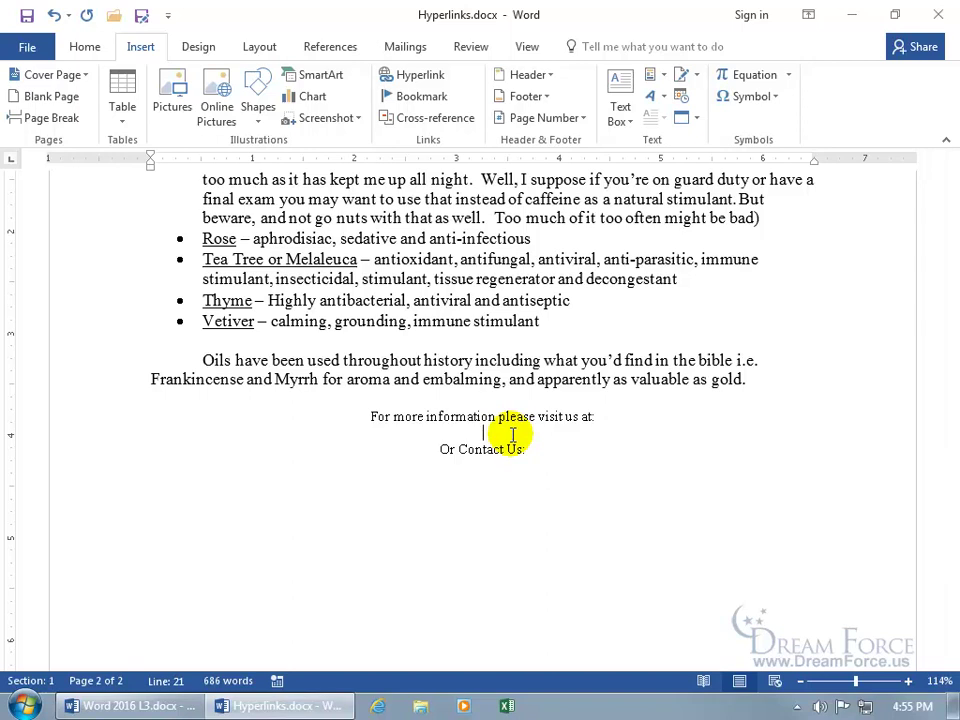
text(www)
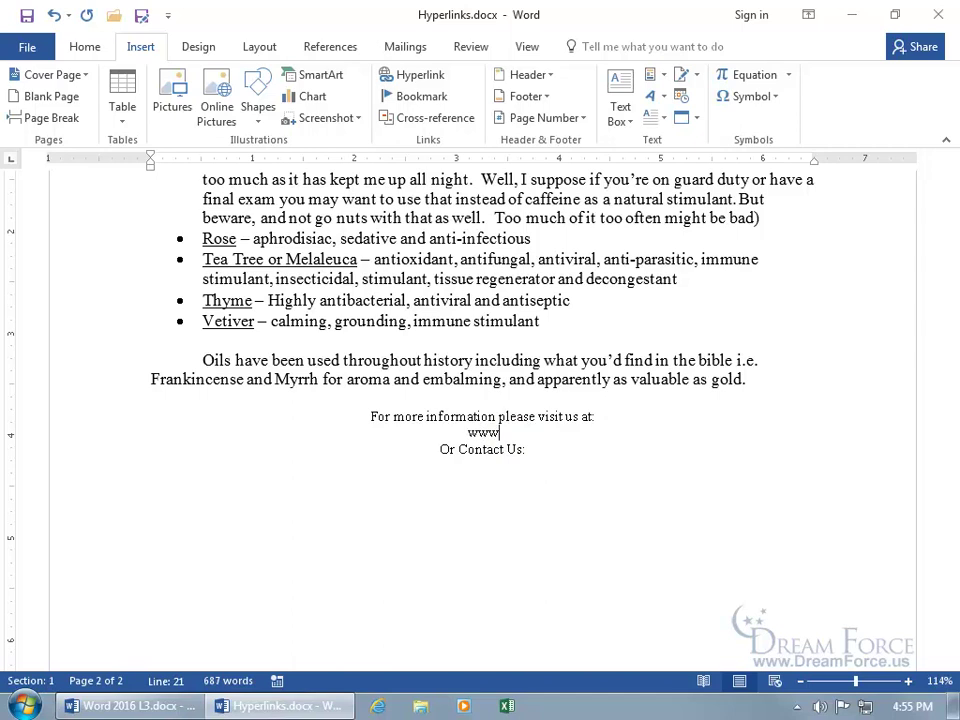
text(.VideoTrai)
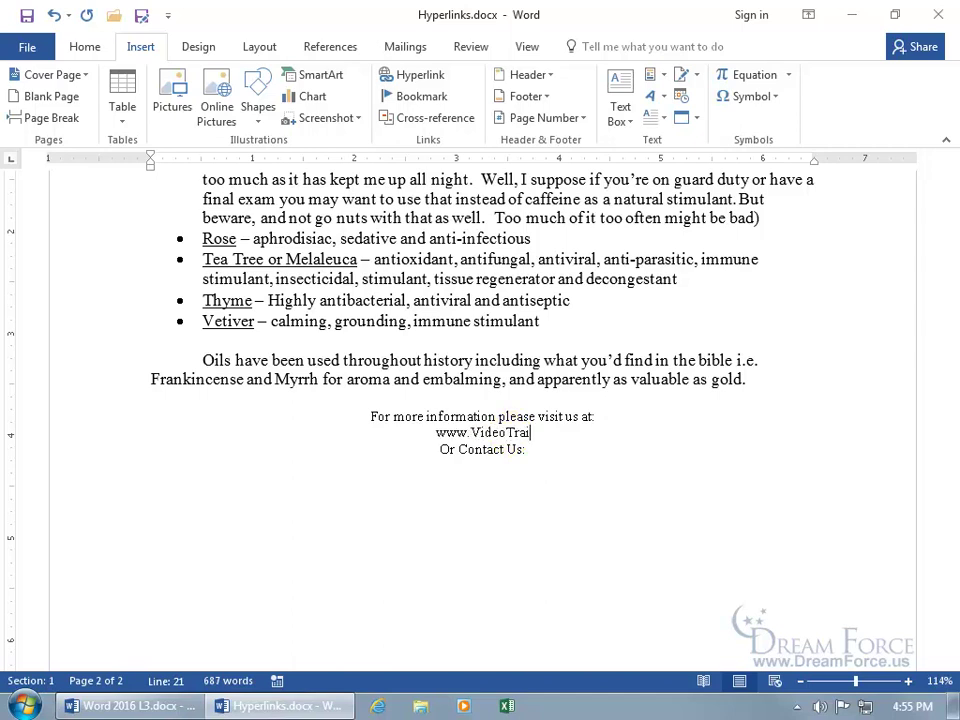
text(ningPro.com)
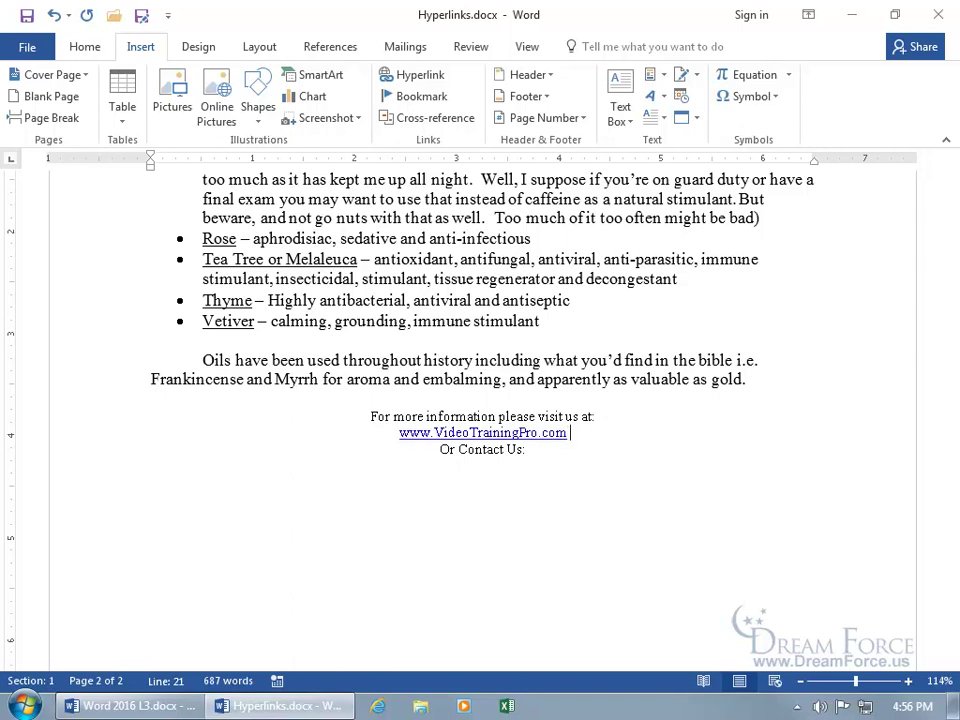
mouse_move(505, 421)
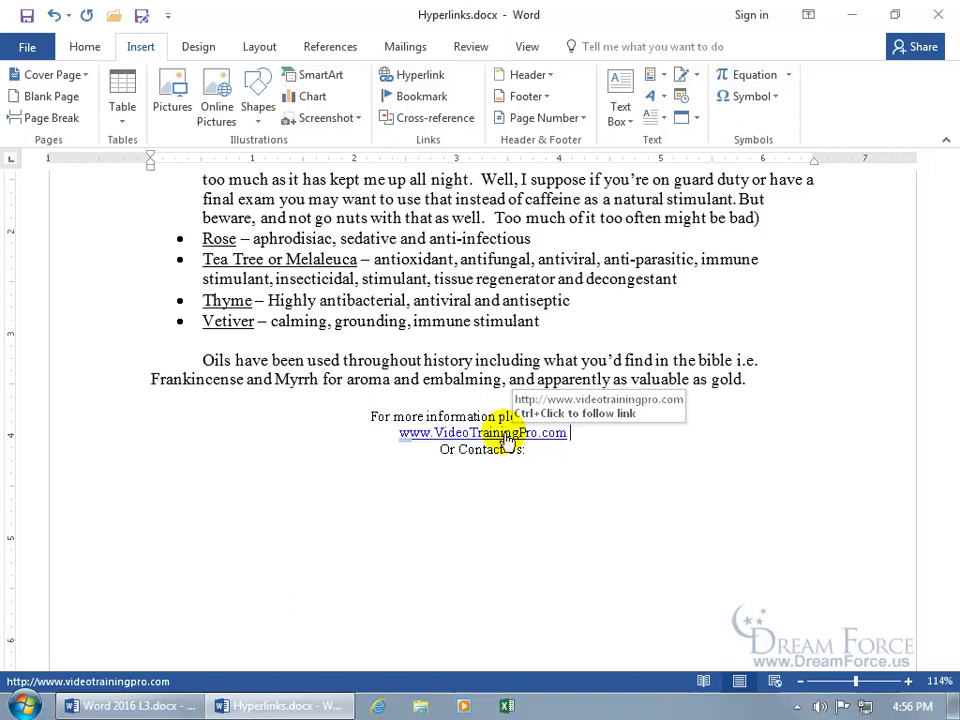
click(504, 433)
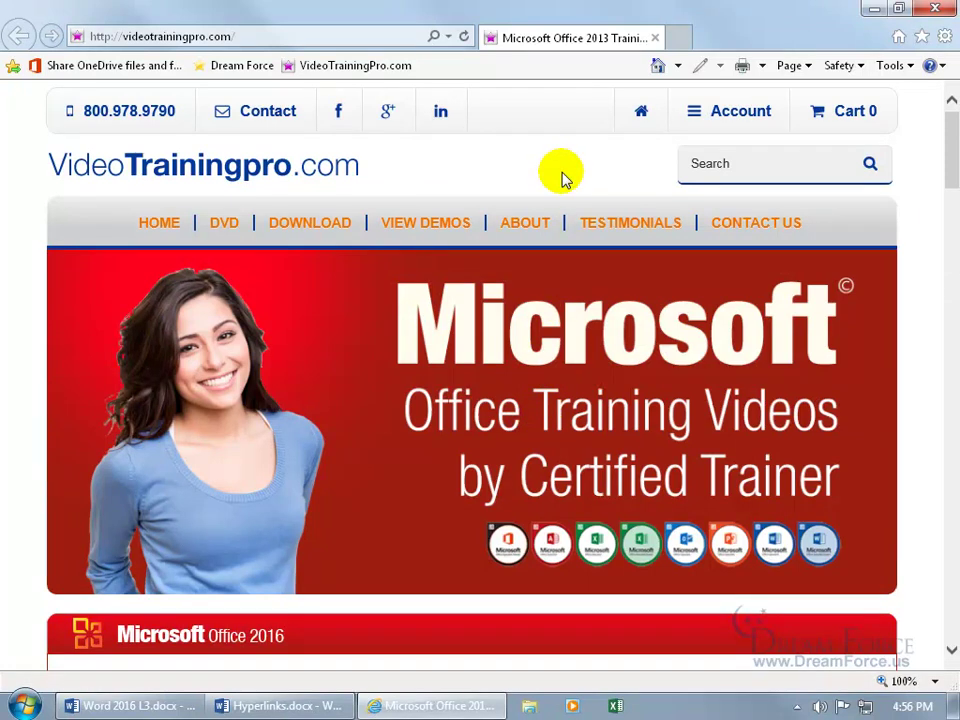
Close the browser, replace the web address with 'For Purchase!' and select it.
click(933, 9)
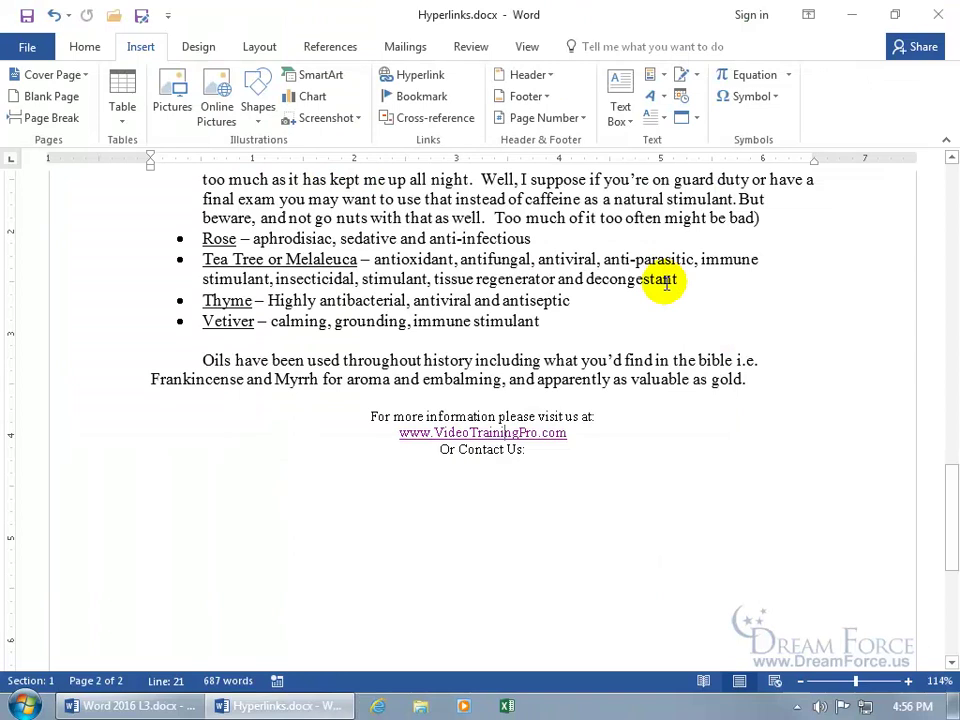
key(ctrl+z)
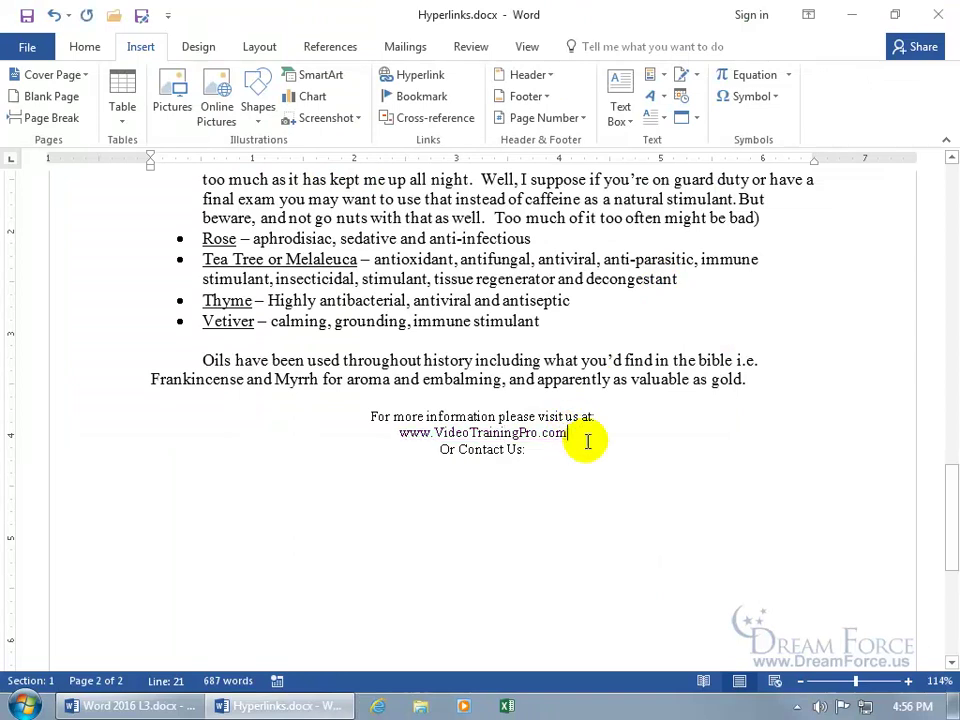
key(ctrl+z)
key(ctrl+z)
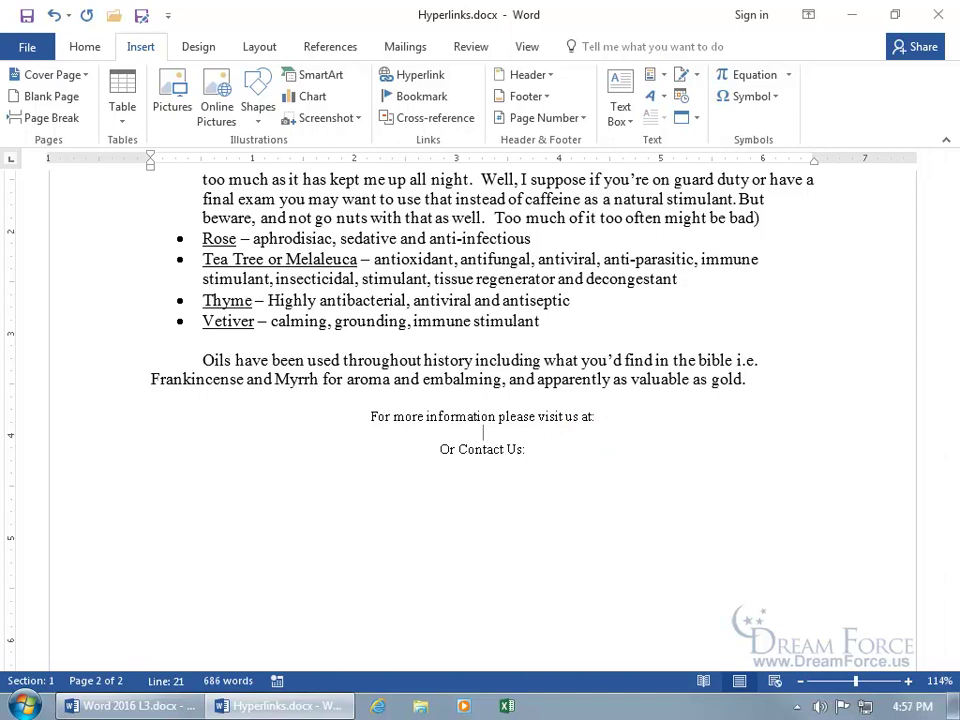
text(For Purchase)
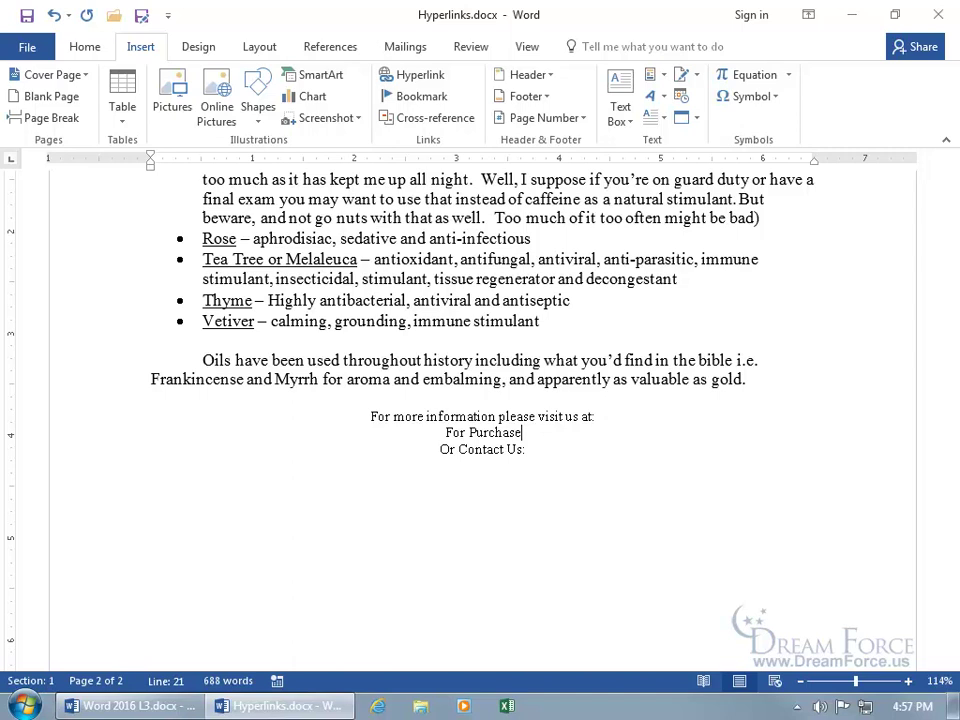
text(!)
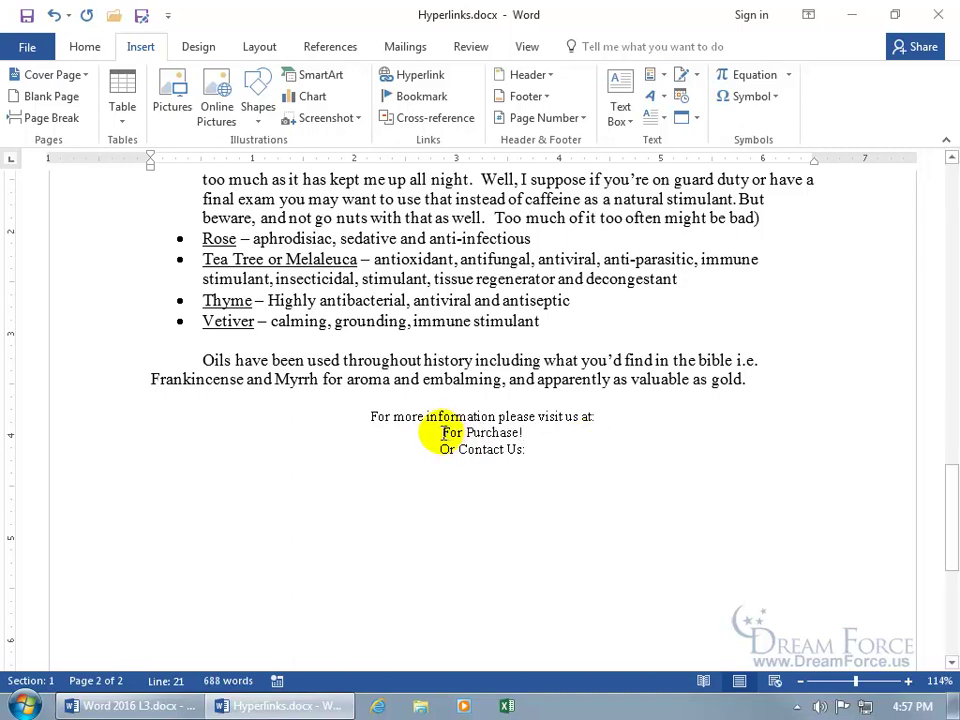
drag(438, 432, 526, 434)
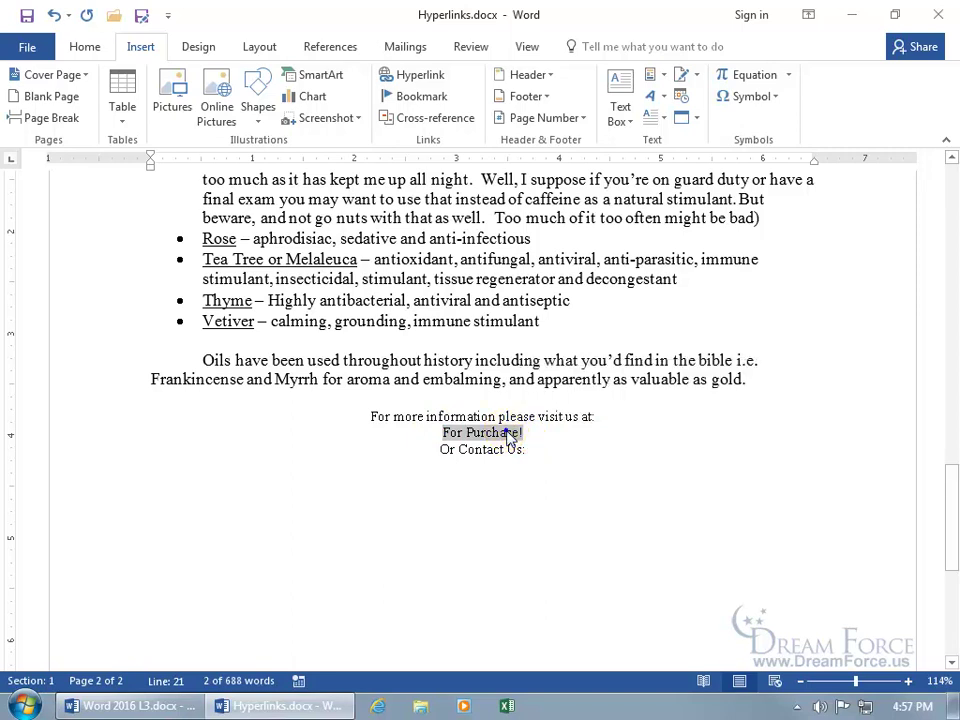
right_click(507, 432)
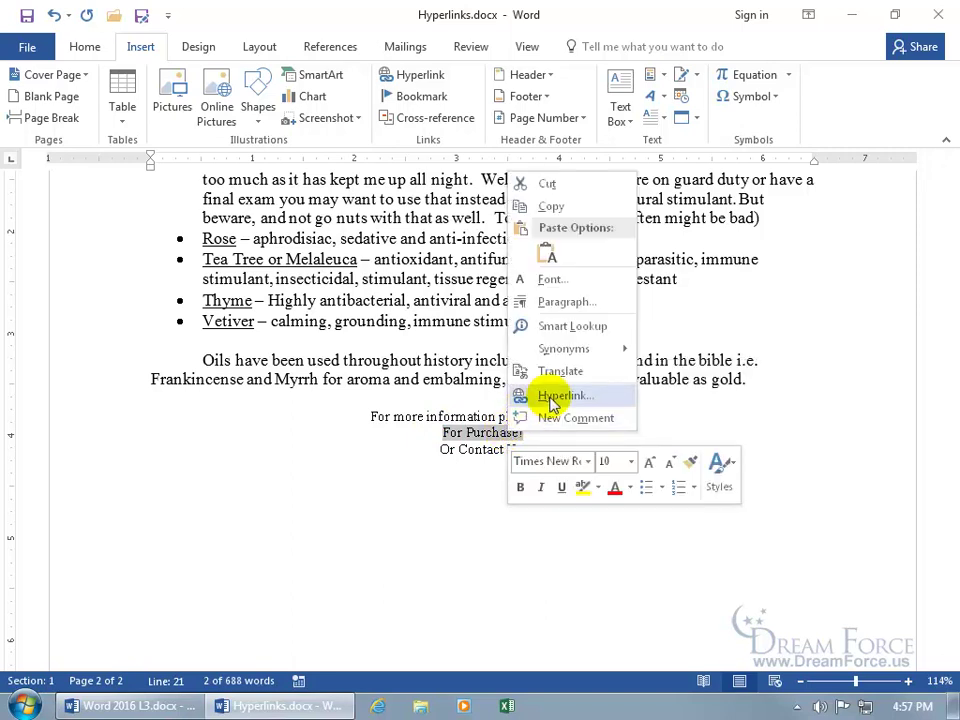
click(551, 402)
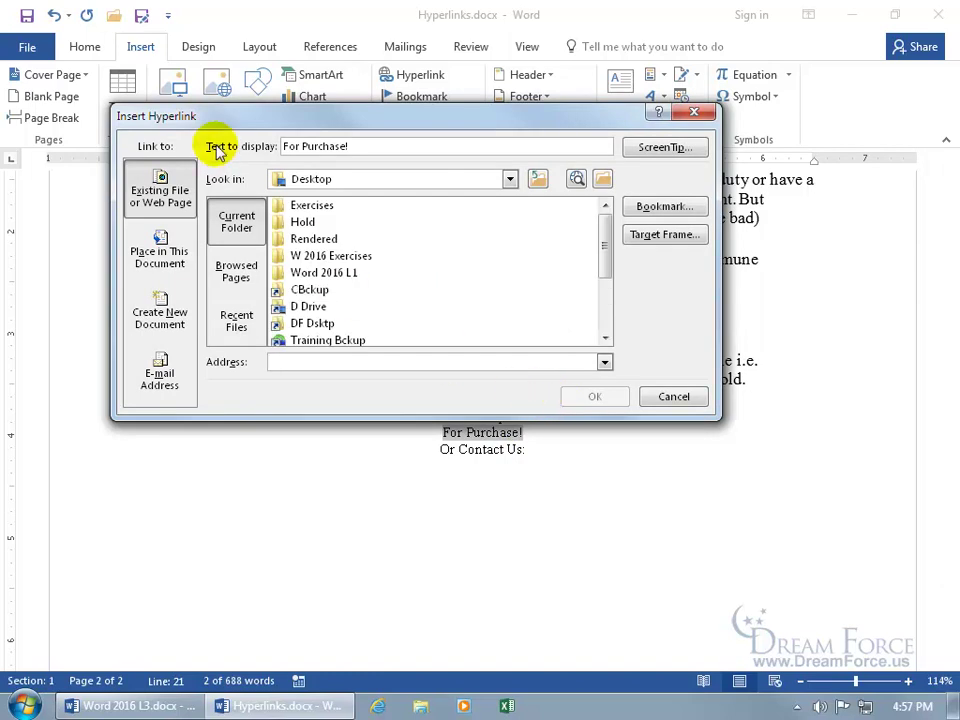
click(178, 207)
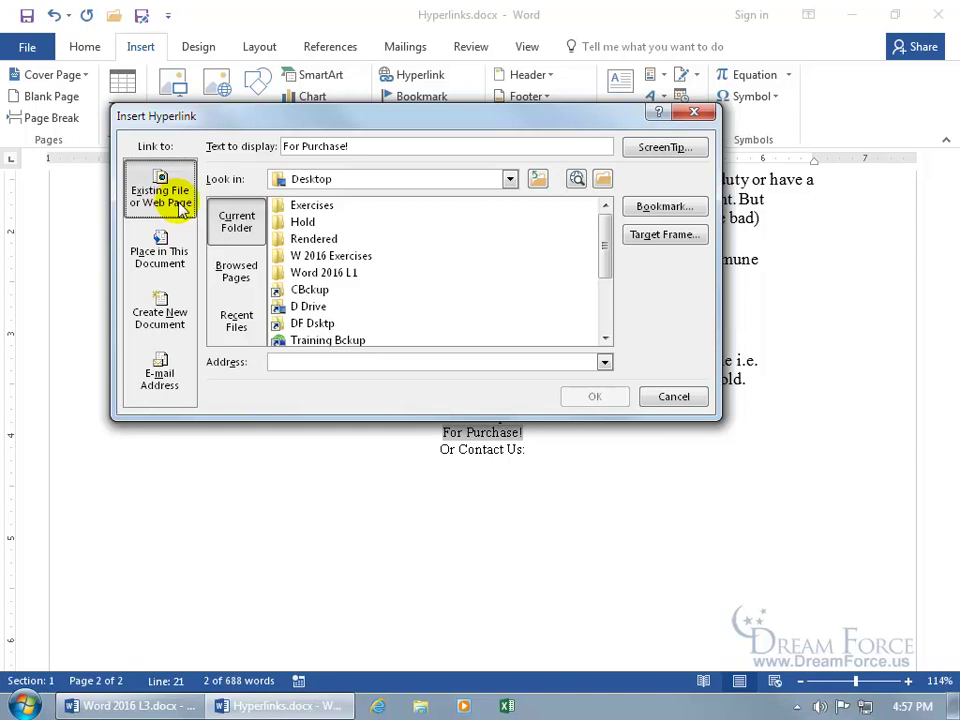
click(284, 361)
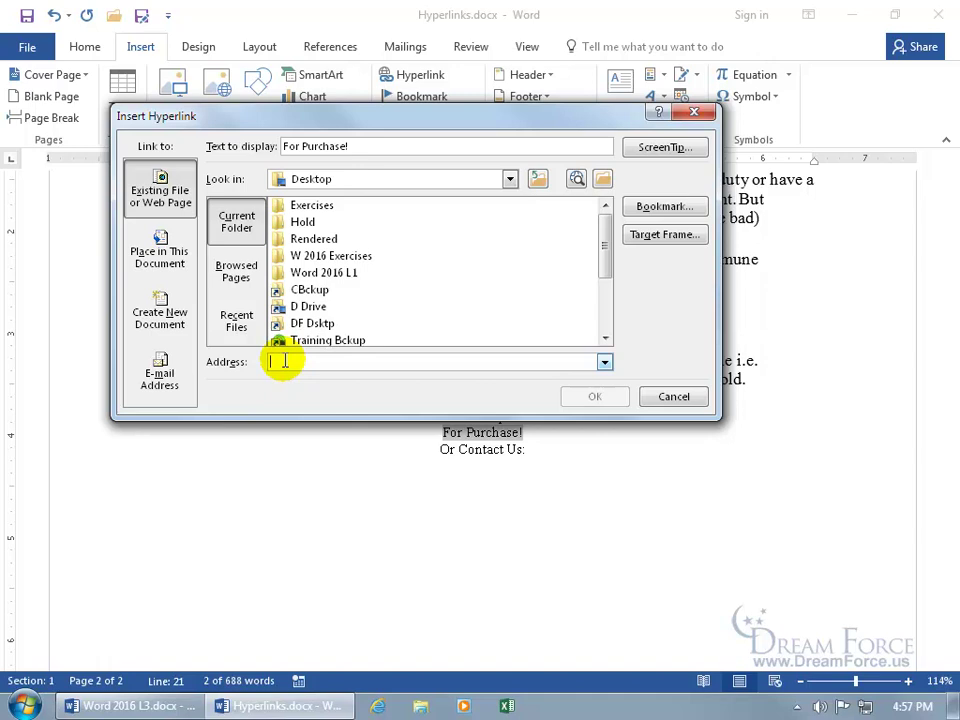
text(www.msn.com)
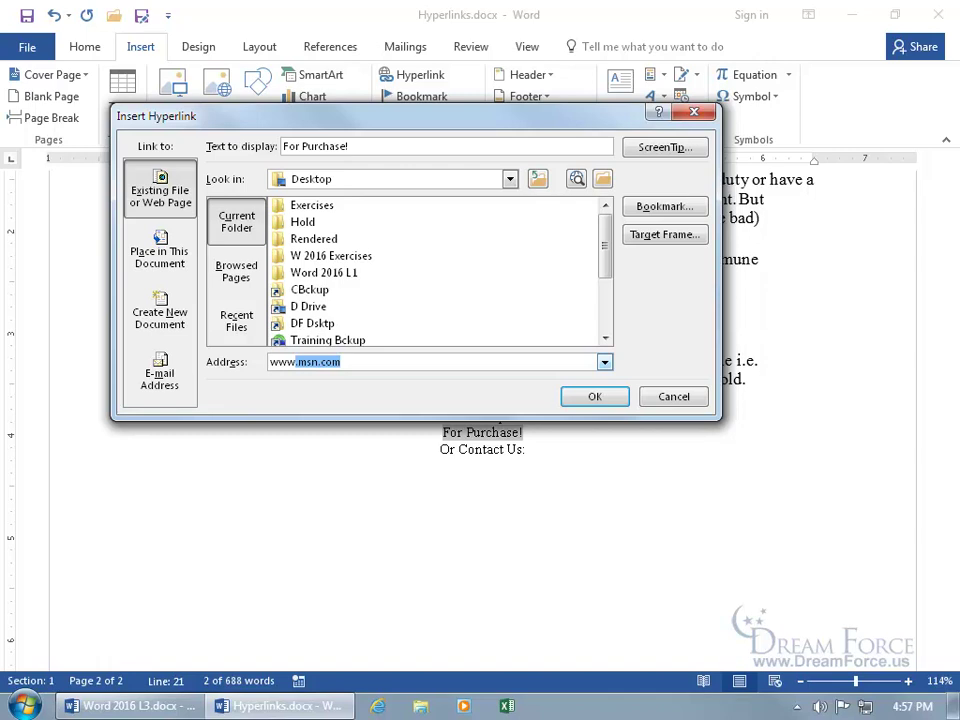
key(Down)
key(Down)
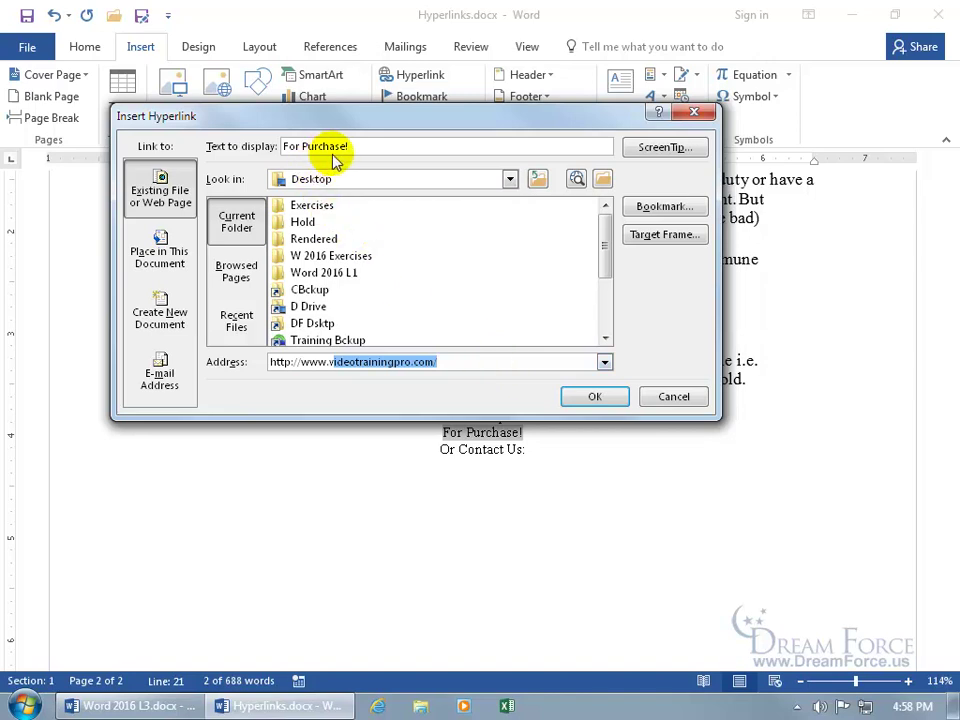
Give the link the ScreenTip 'Please buy!'.
click(656, 152)
text(Please buy!)
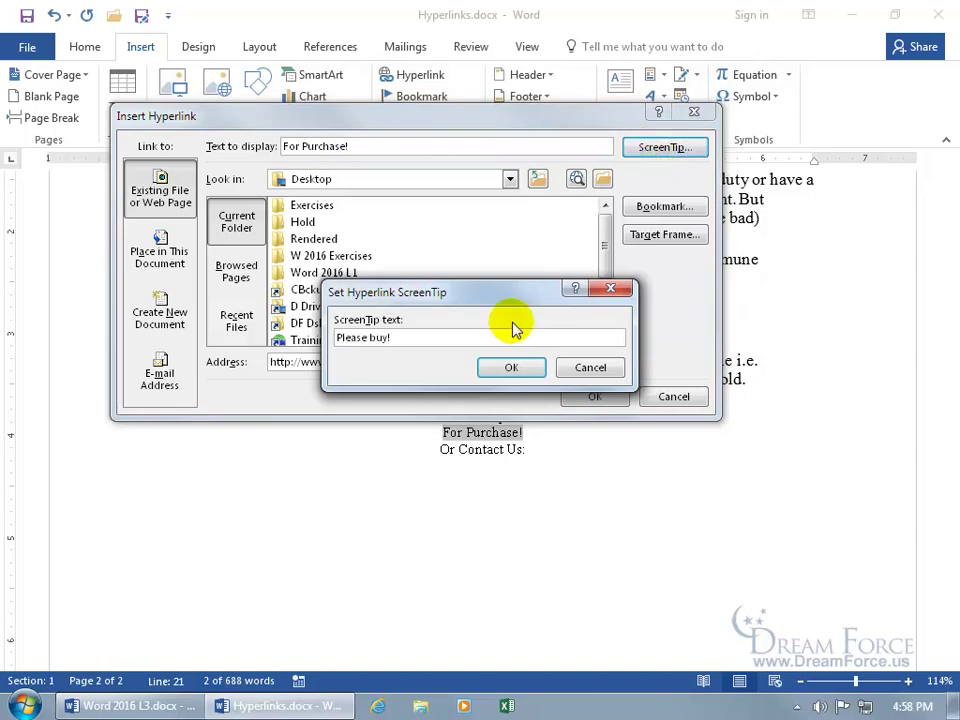
click(511, 367)
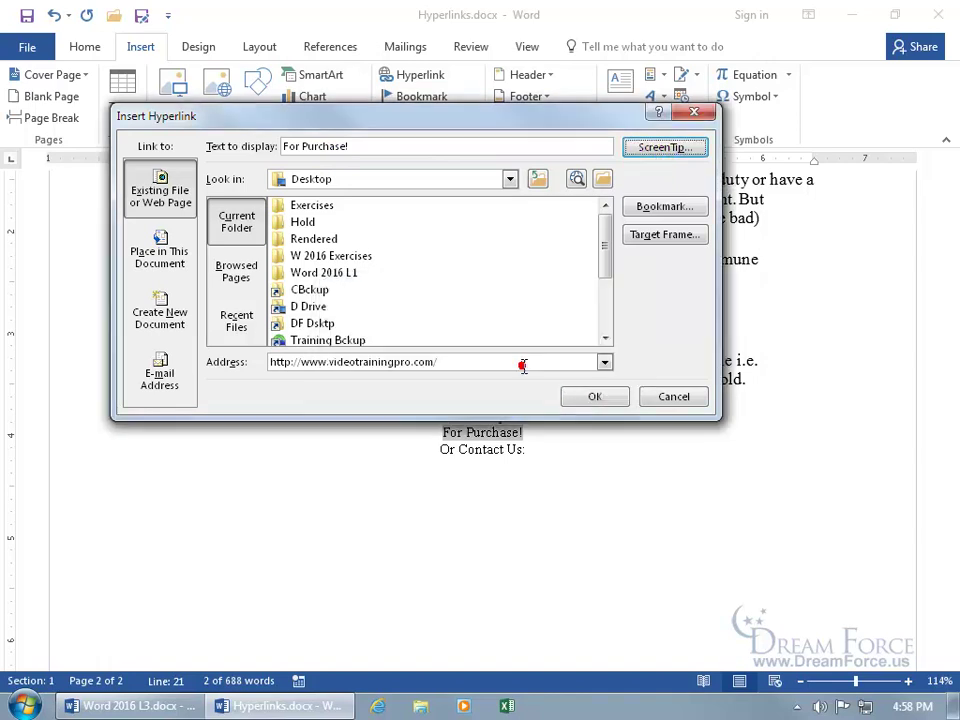
Confirm the For Purchase! link with the 'Please buy!' tip, then test it opens videotrainingpro.com.
click(588, 396)
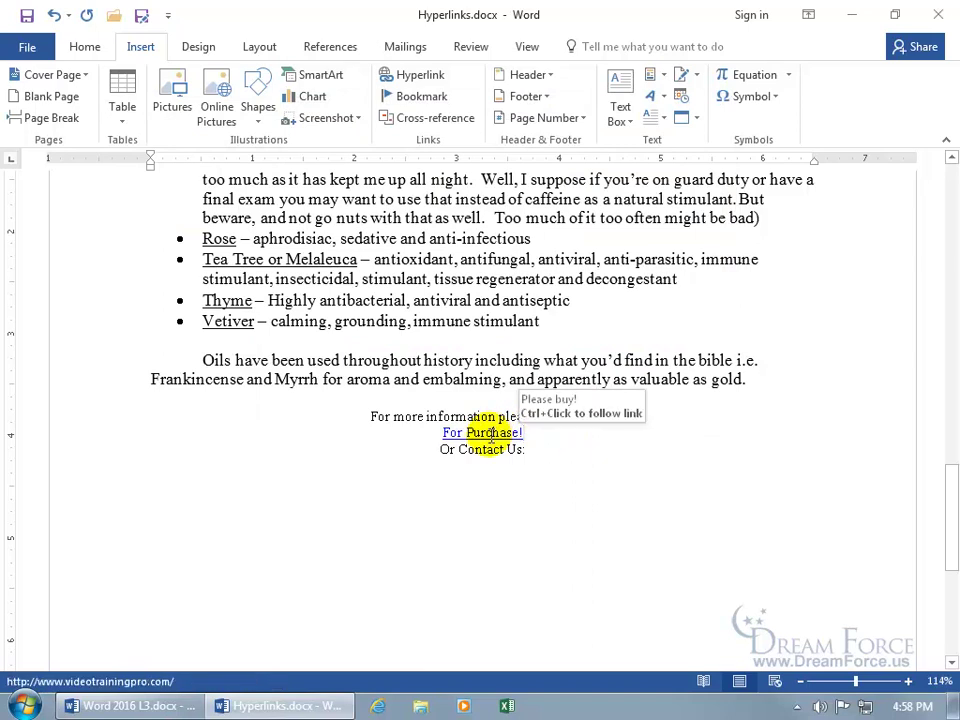
mouse_move(490, 433)
click(490, 433)
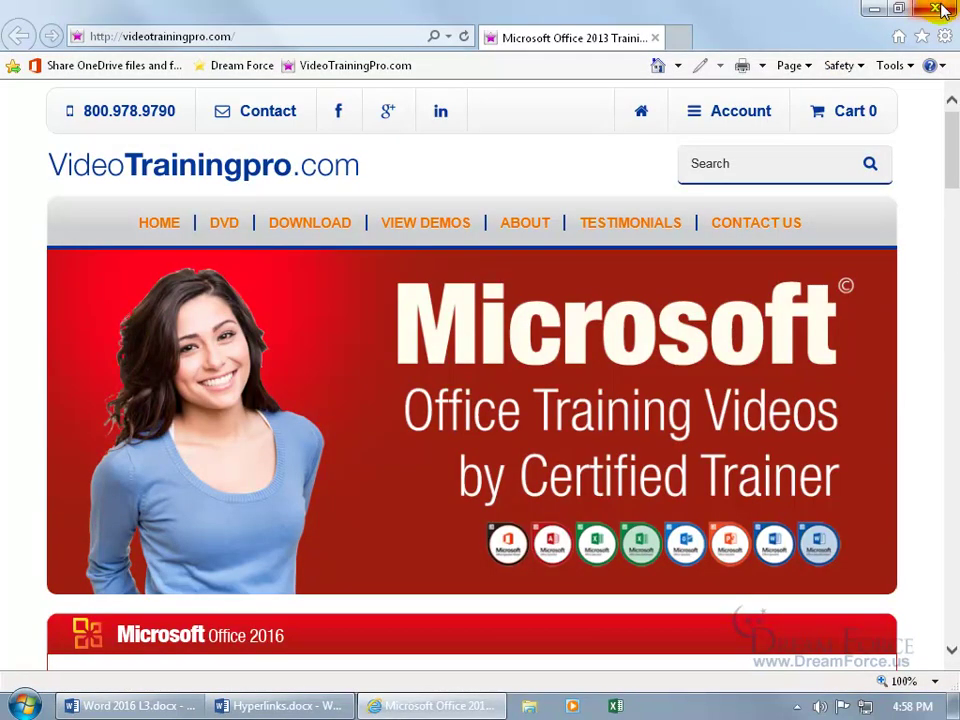
click(941, 11)
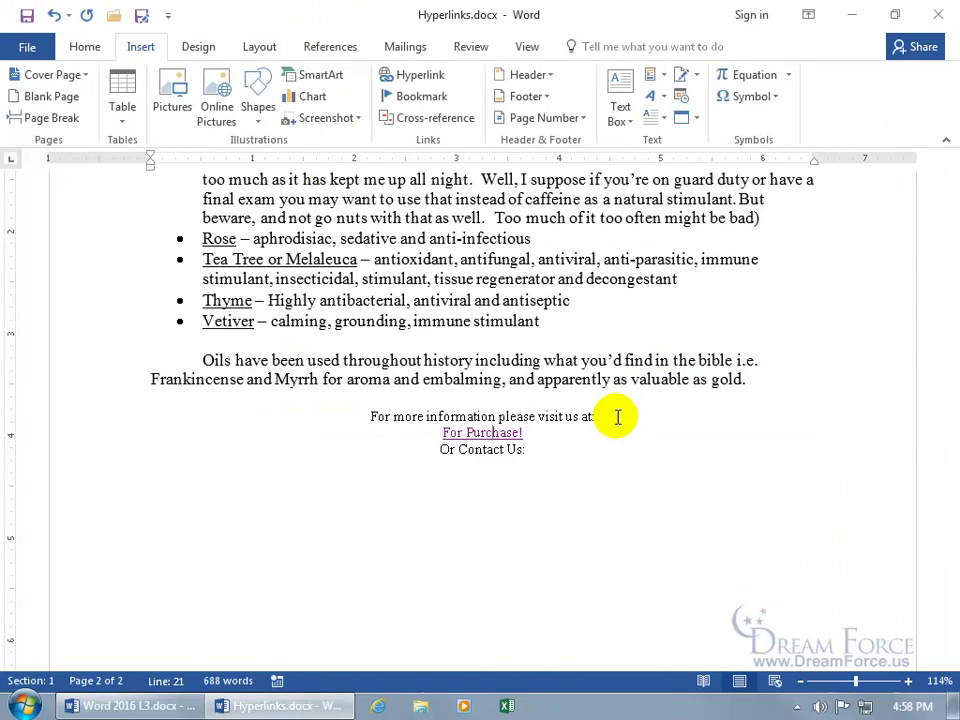
Delete the colon after 'Or Contact Us' and select the words Contact Us.
click(536, 449)
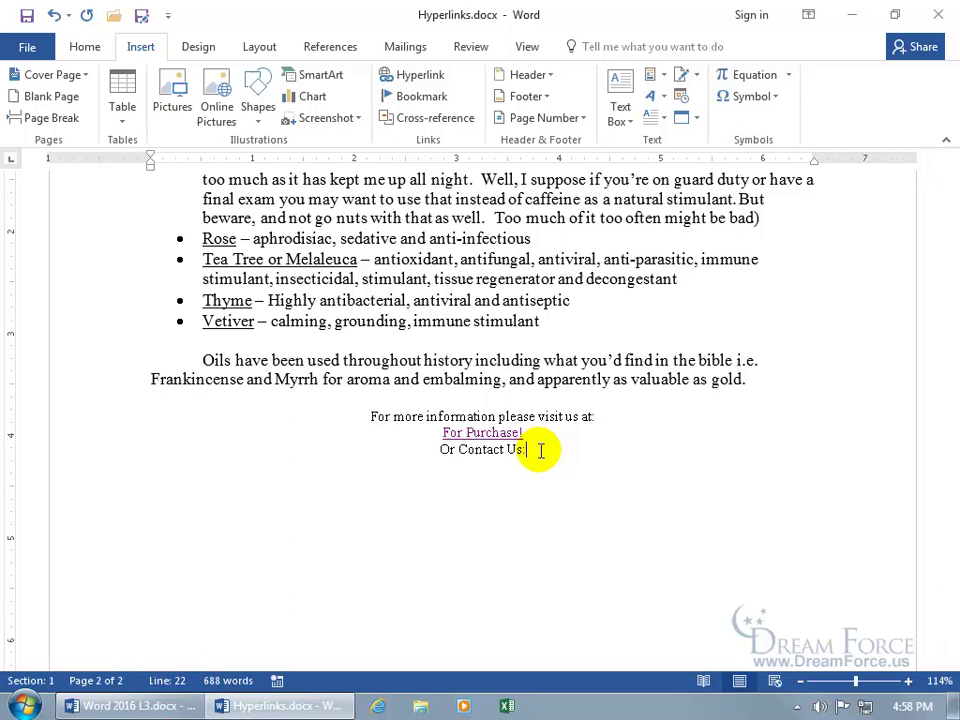
key(BackSpace)
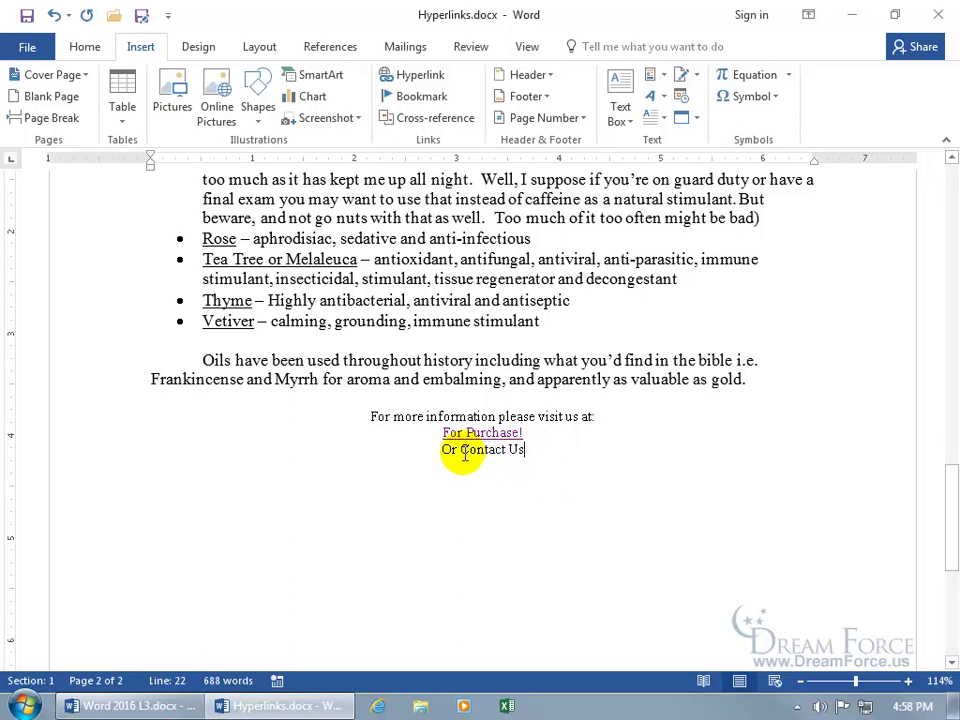
click(463, 450)
drag(479, 455, 523, 455)
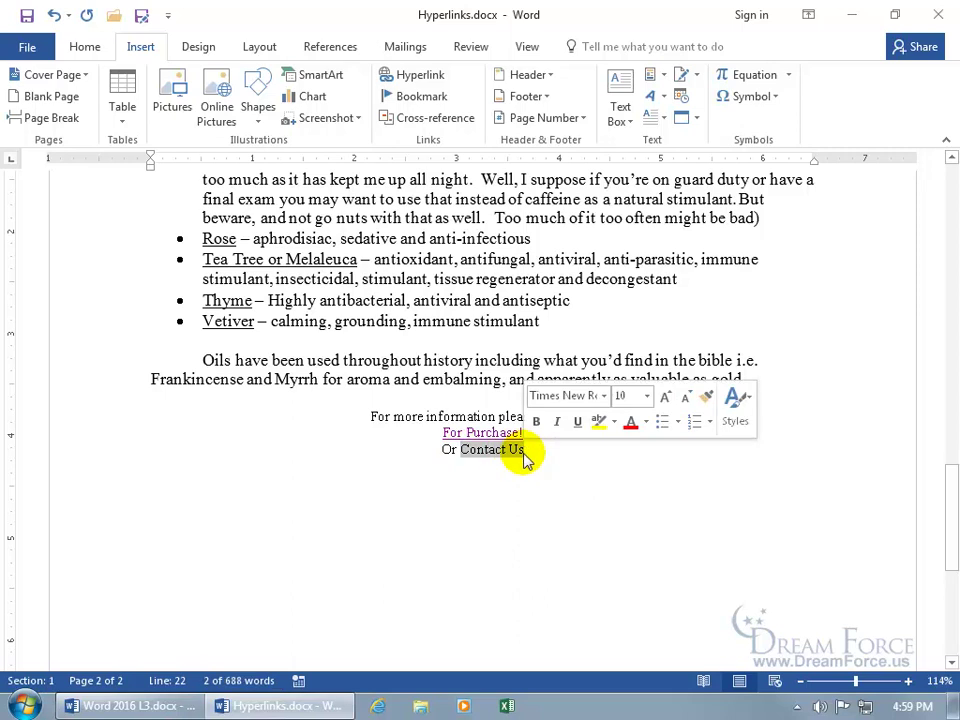
right_click(514, 452)
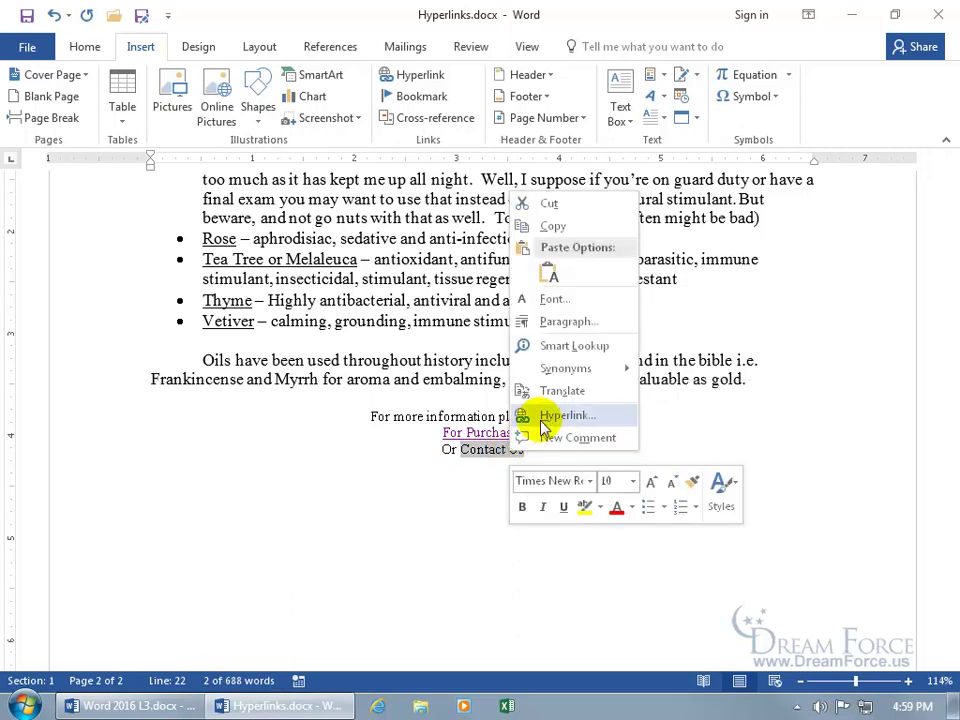
Start an e-mail link on Contact Us, trimming it to Contact with ScreenTip 'Please send us an email!'.
click(545, 416)
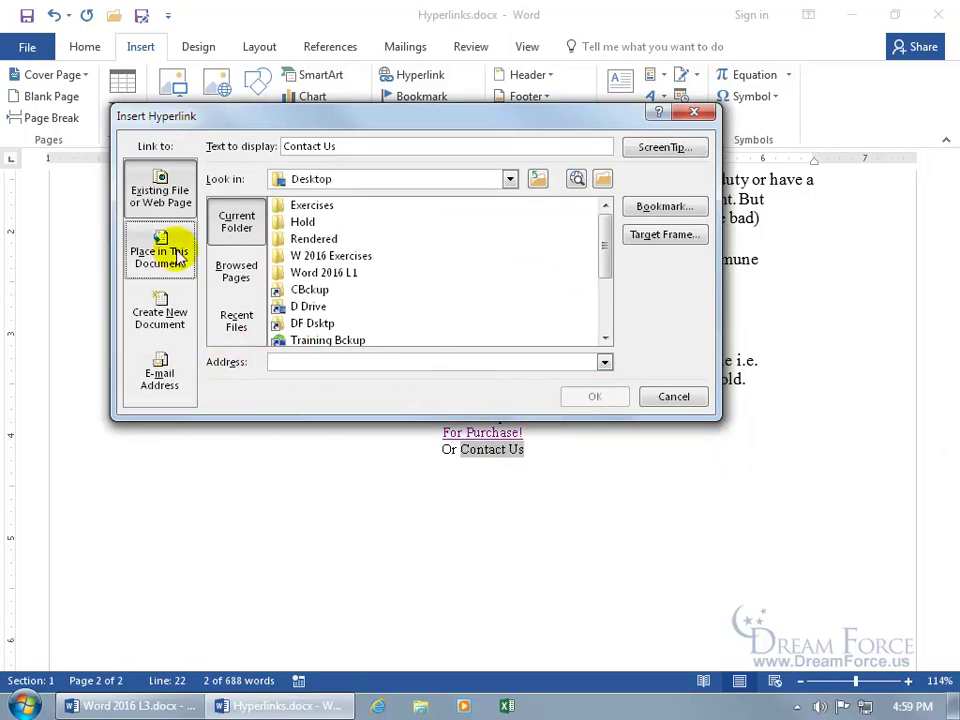
click(170, 382)
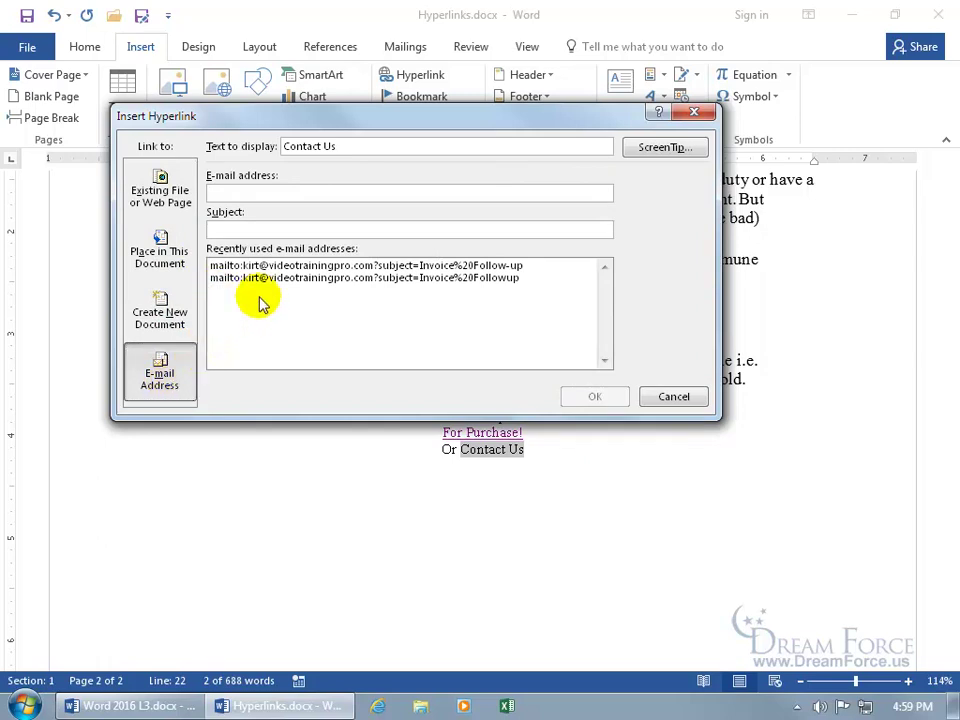
click(344, 148)
key(BackSpace)
key(BackSpace)
key(BackSpace)
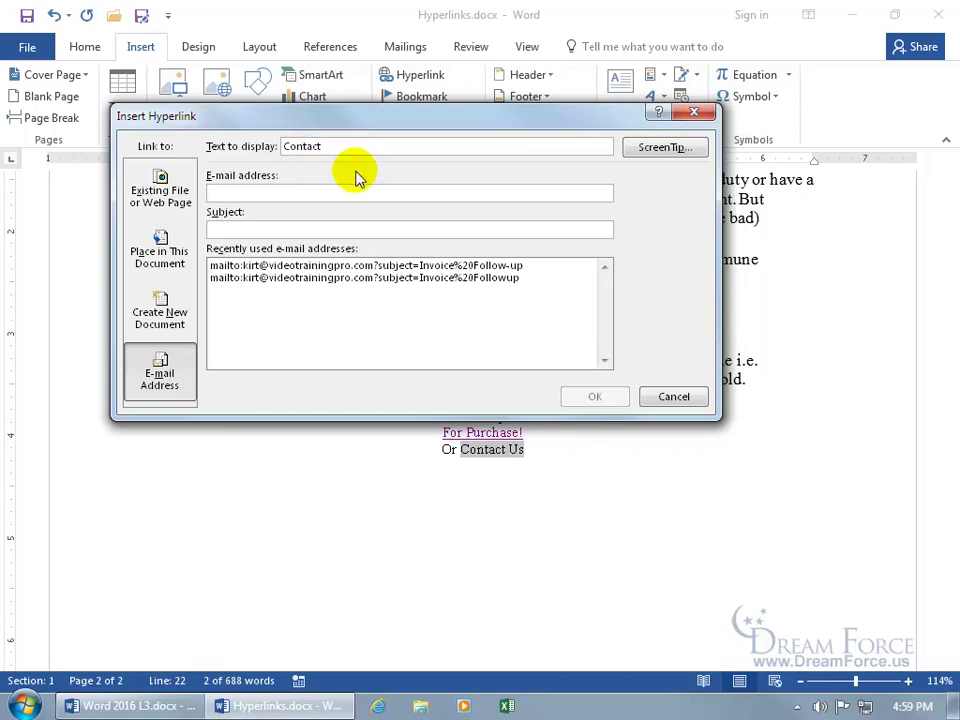
click(660, 150)
text(Pleas)
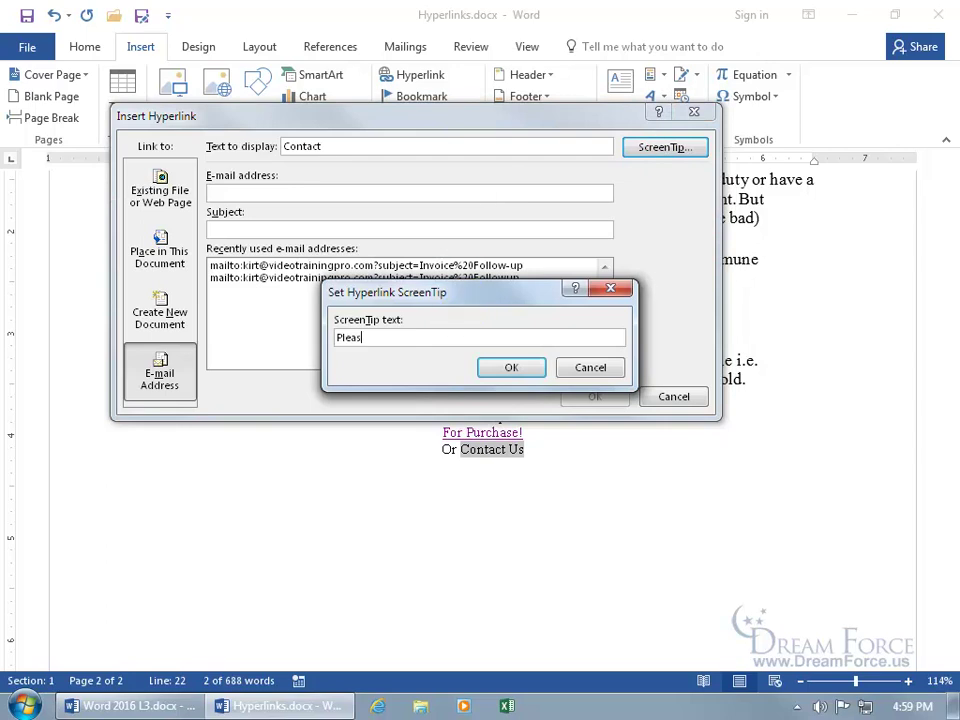
text(e send us an email!)
click(510, 368)
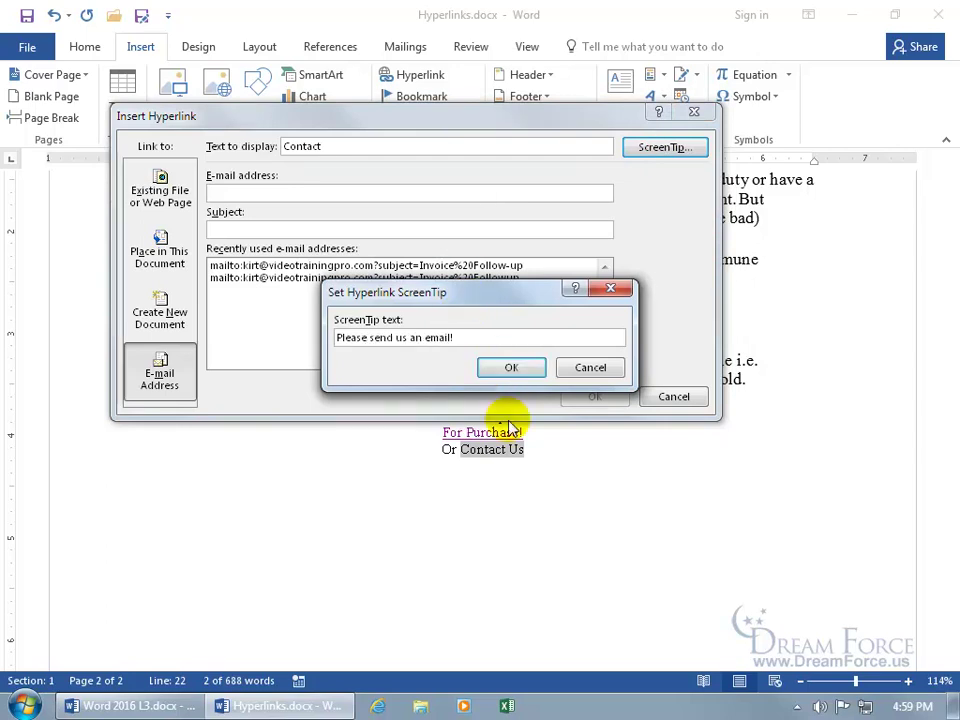
click(511, 368)
Enter the recipient's e-mail address and the subject 'Help!' for the link.
click(317, 192)
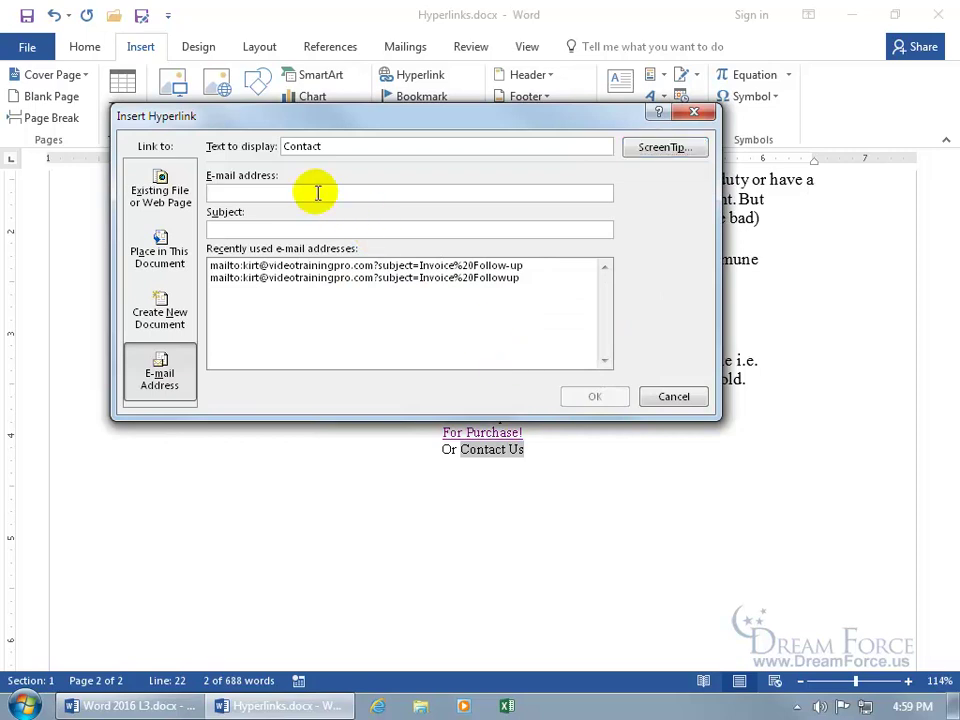
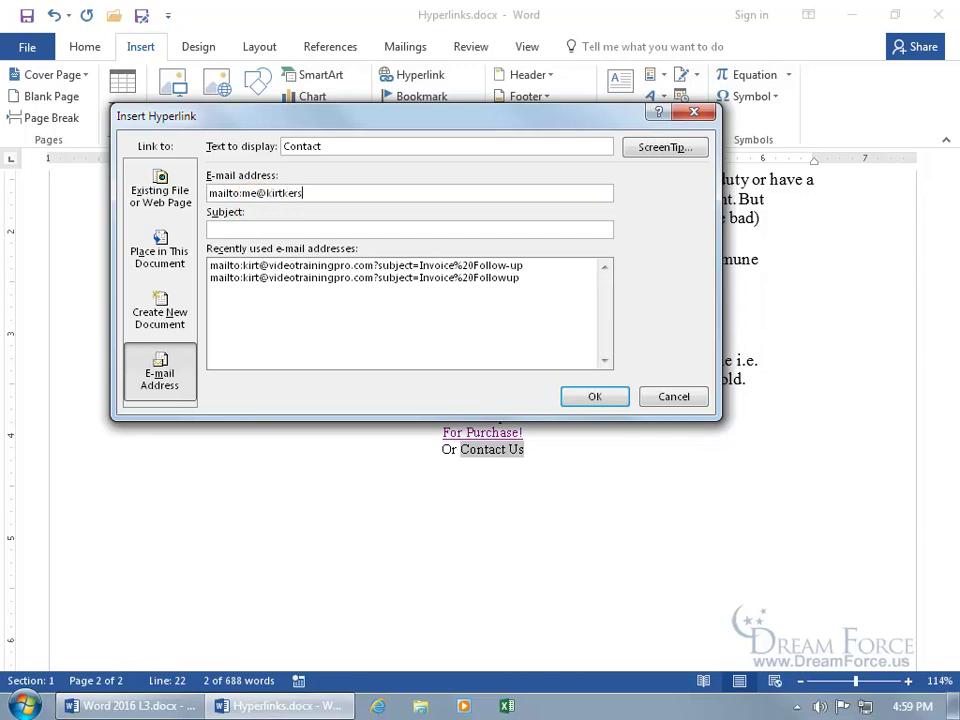
click(258, 228)
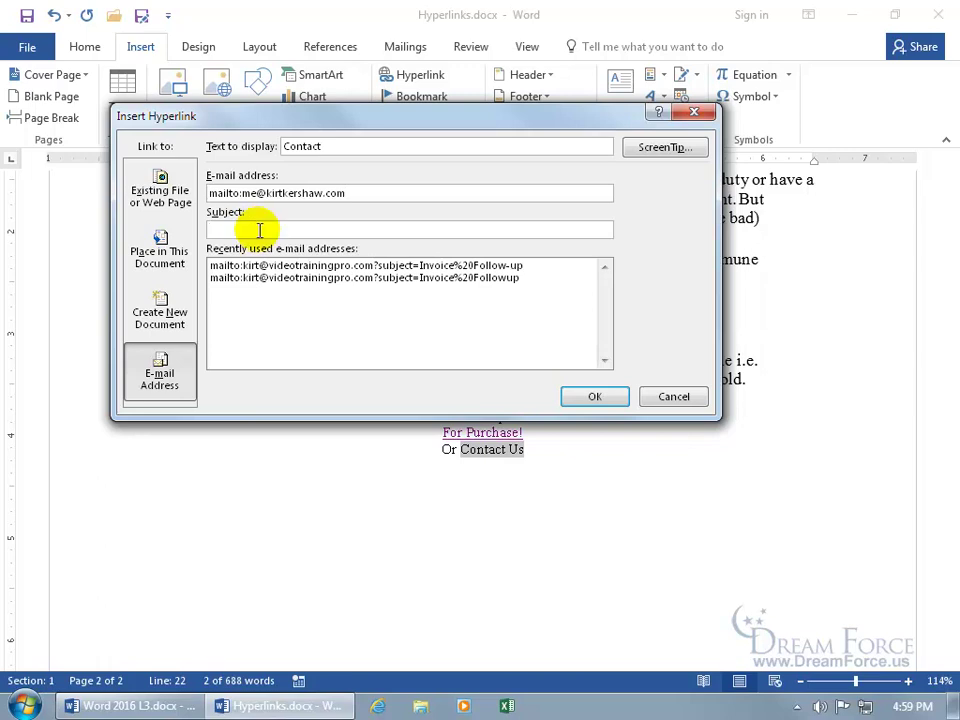
text(Help!)
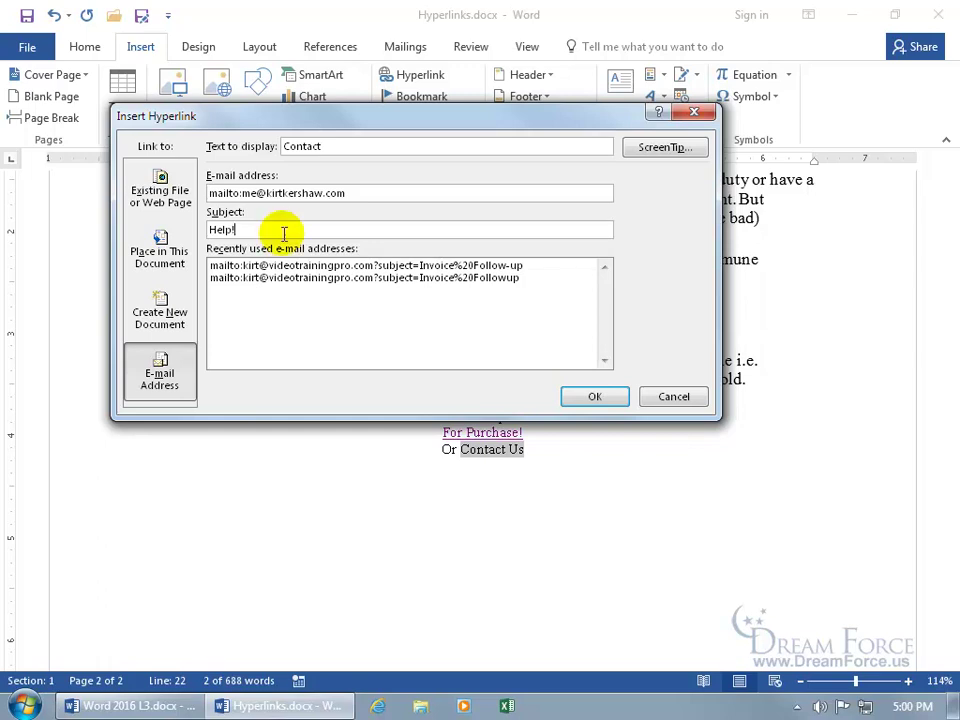
Create the Contact e-mail link, follow it, and send the pre-filled Help! message in Outlook.
click(594, 396)
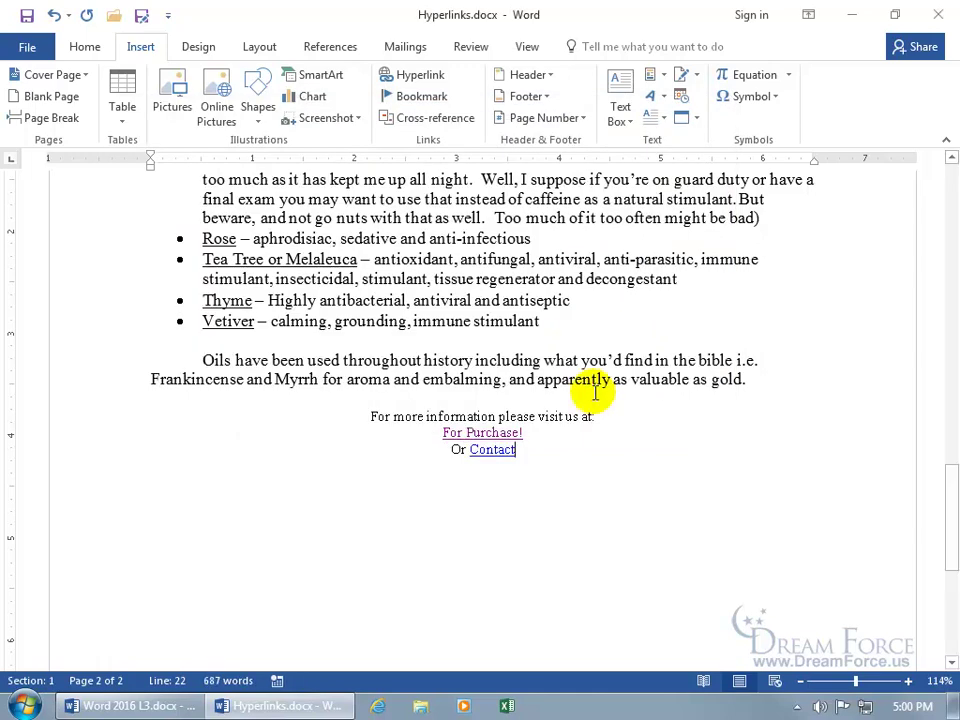
mouse_move(482, 448)
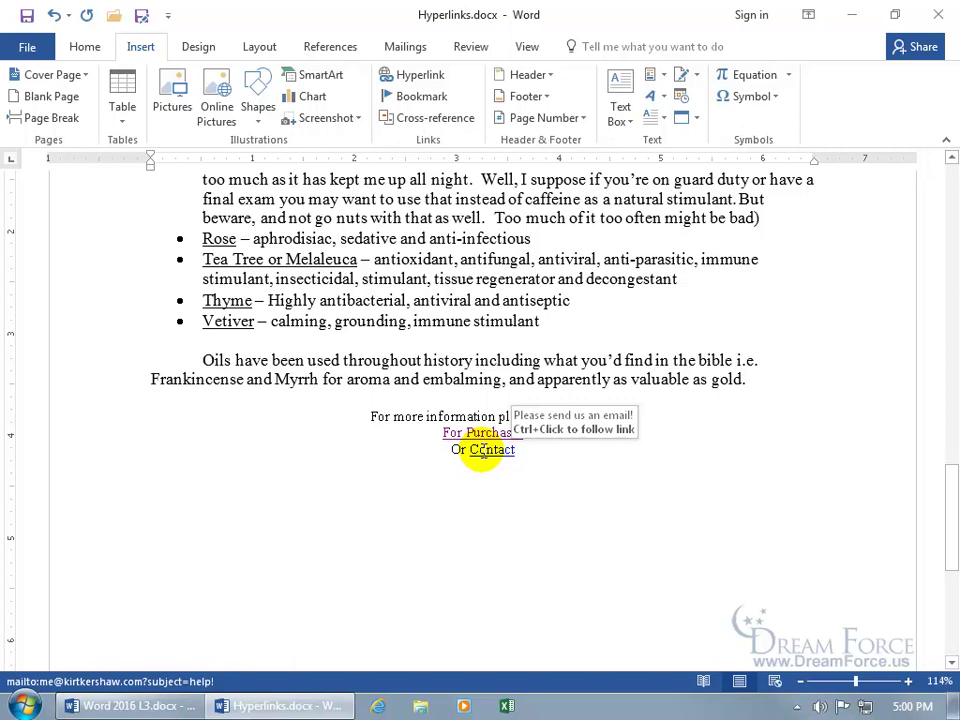
ctrl+click(484, 457)
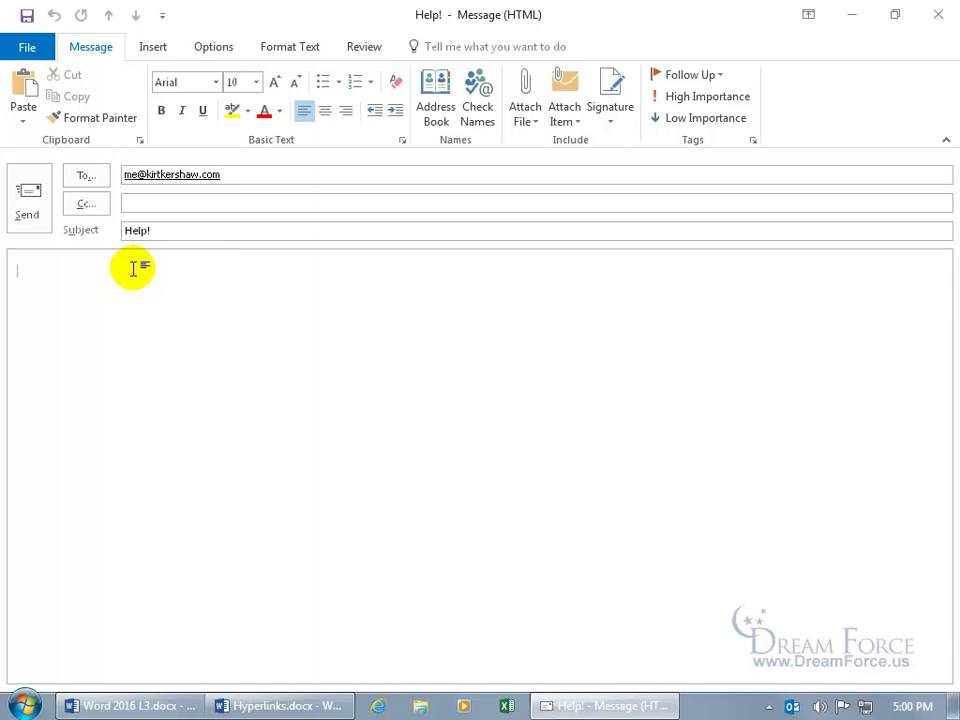
click(30, 204)
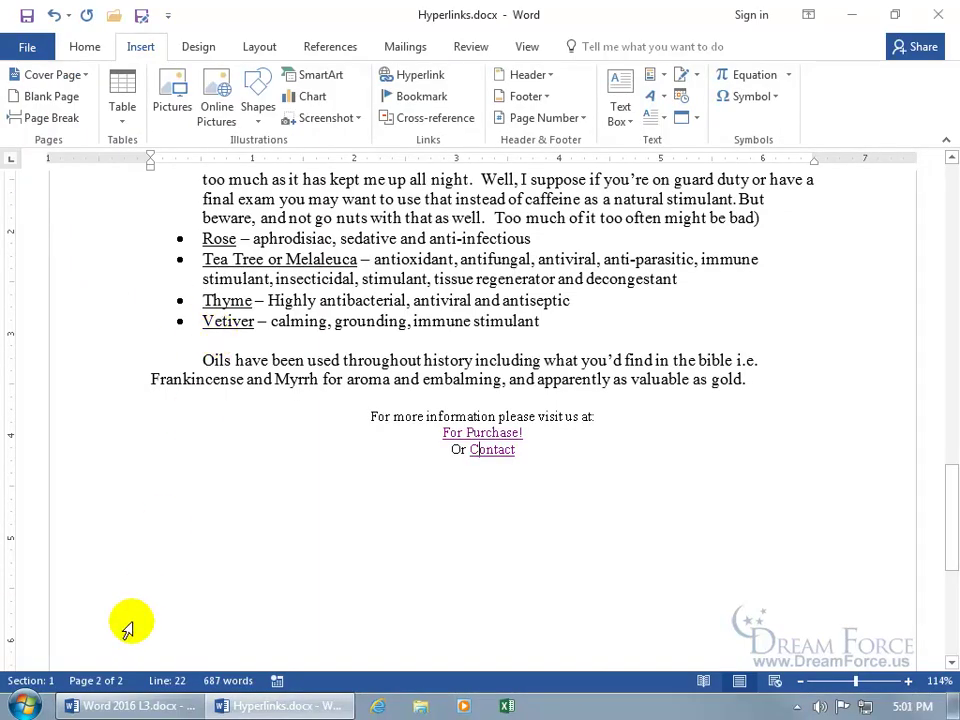
Launch Outlook 2016, check the Outbox no longer holds the Help! message, then close Outlook.
click(24, 705)
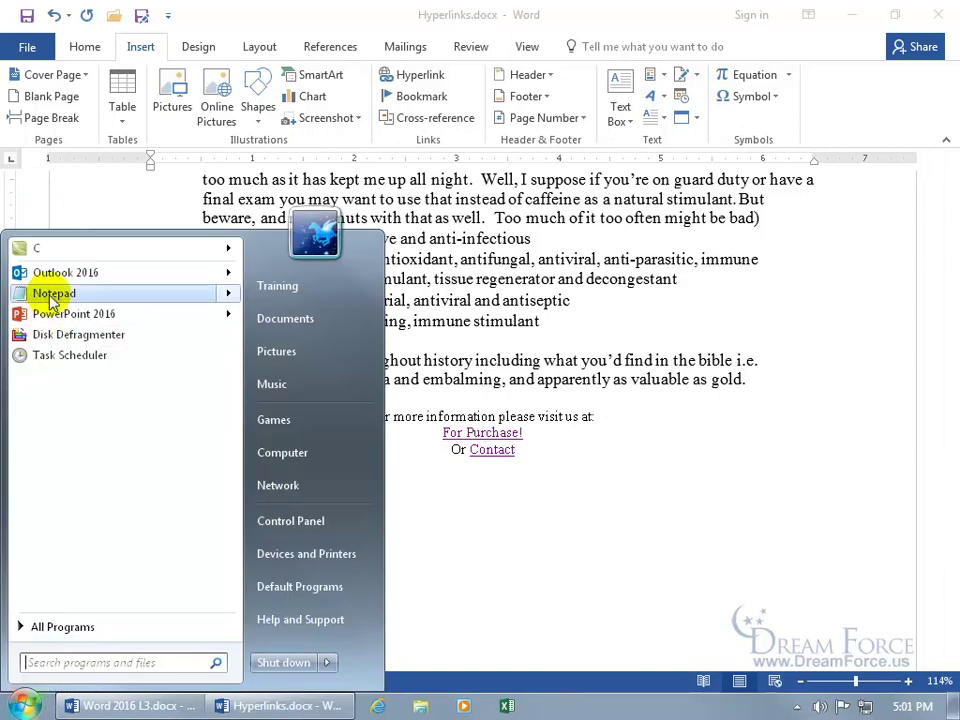
mouse_move(52, 274)
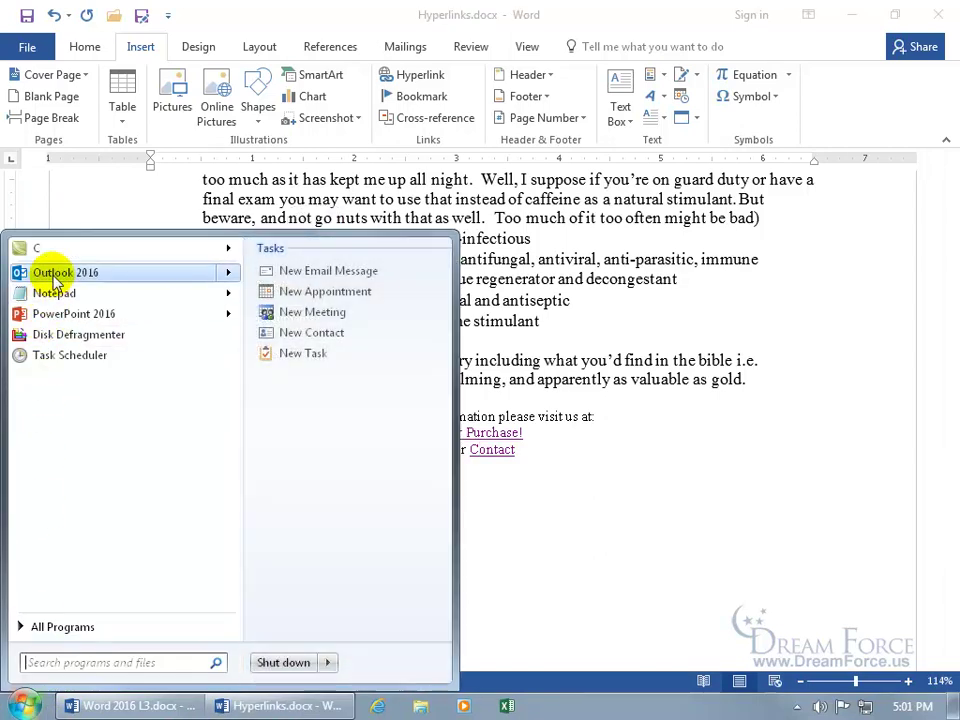
click(52, 274)
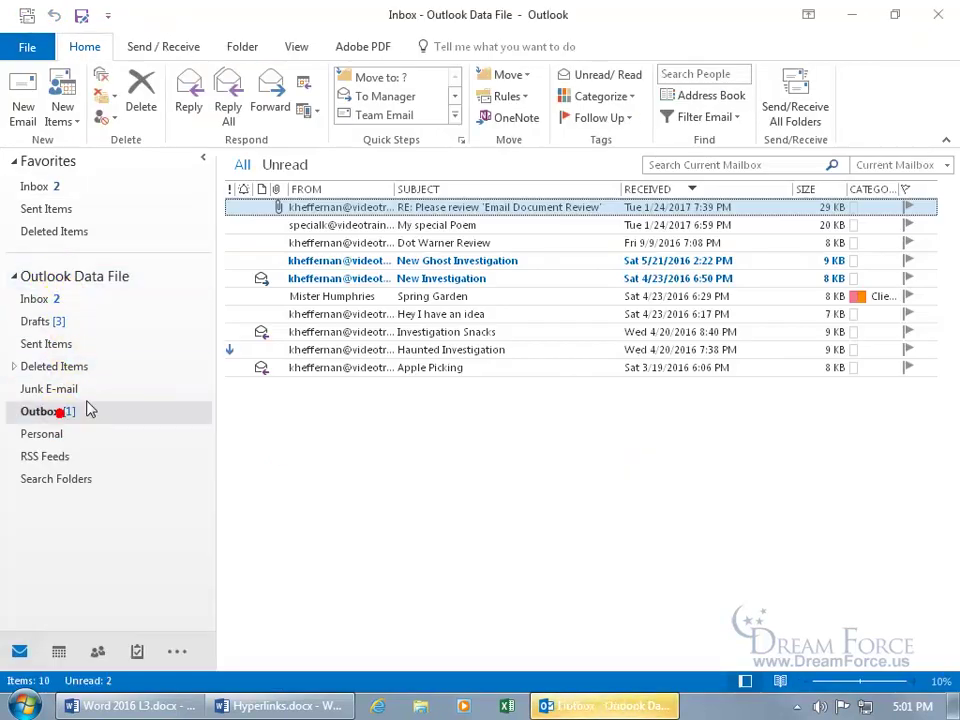
click(80, 410)
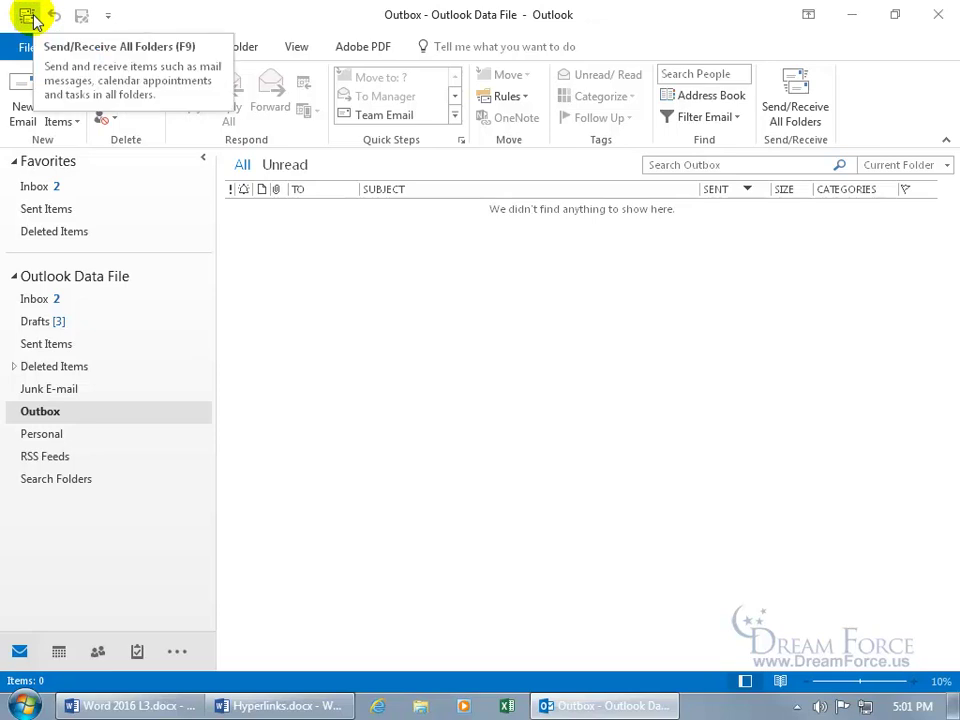
click(938, 14)
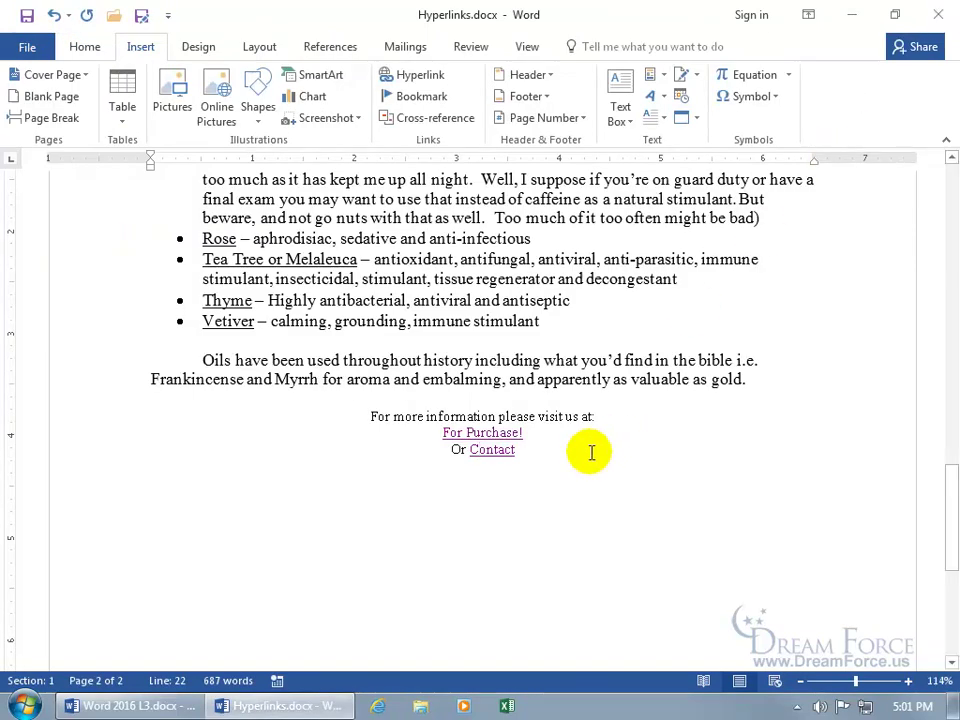
On a new line below Contact, insert the Happy Valentine's Day image from a Bing 'valentines day' search.
click(584, 450)
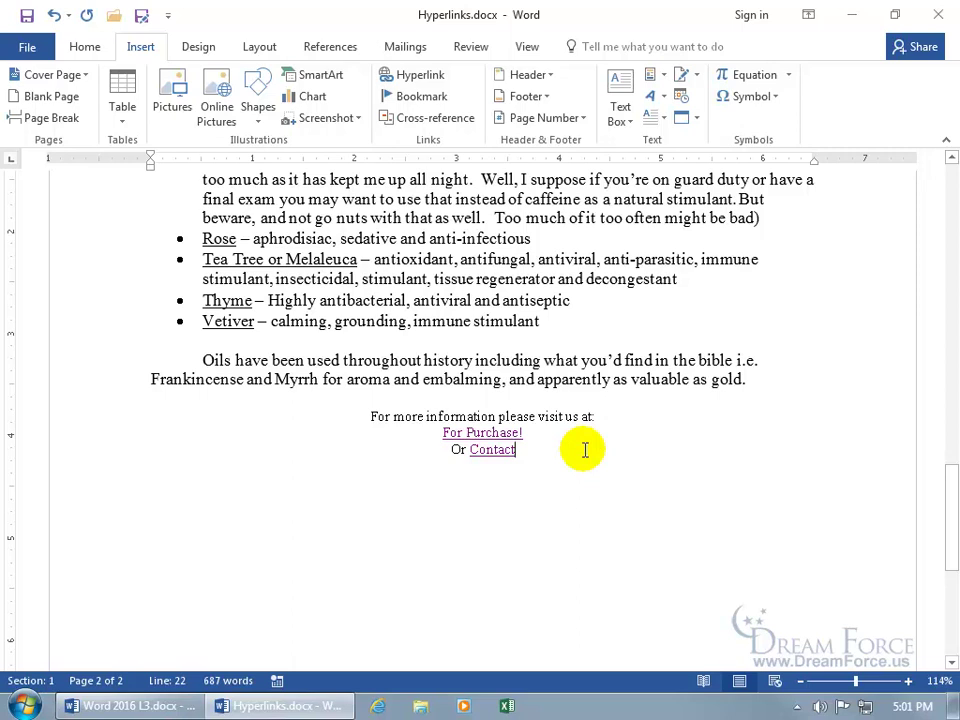
key(Return)
key(Return)
key(Return)
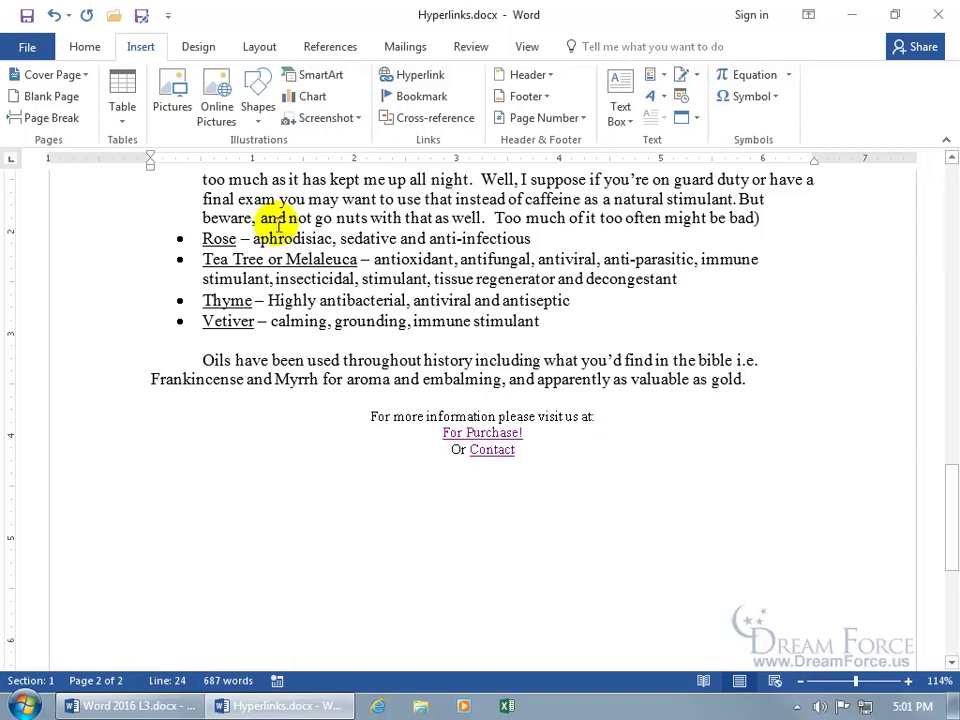
click(218, 98)
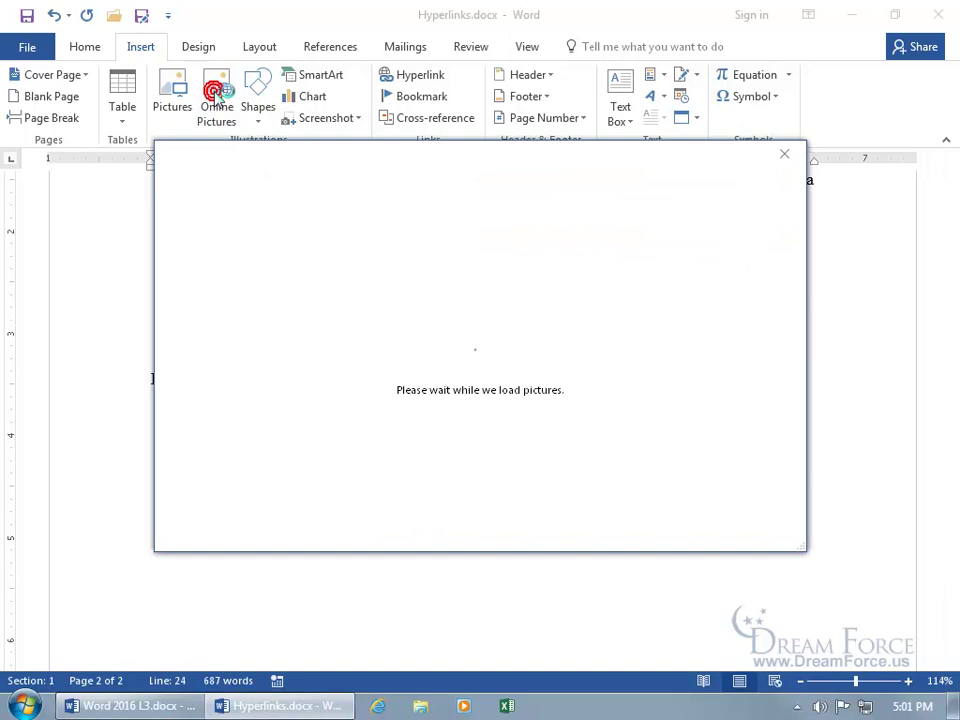
text(vale)
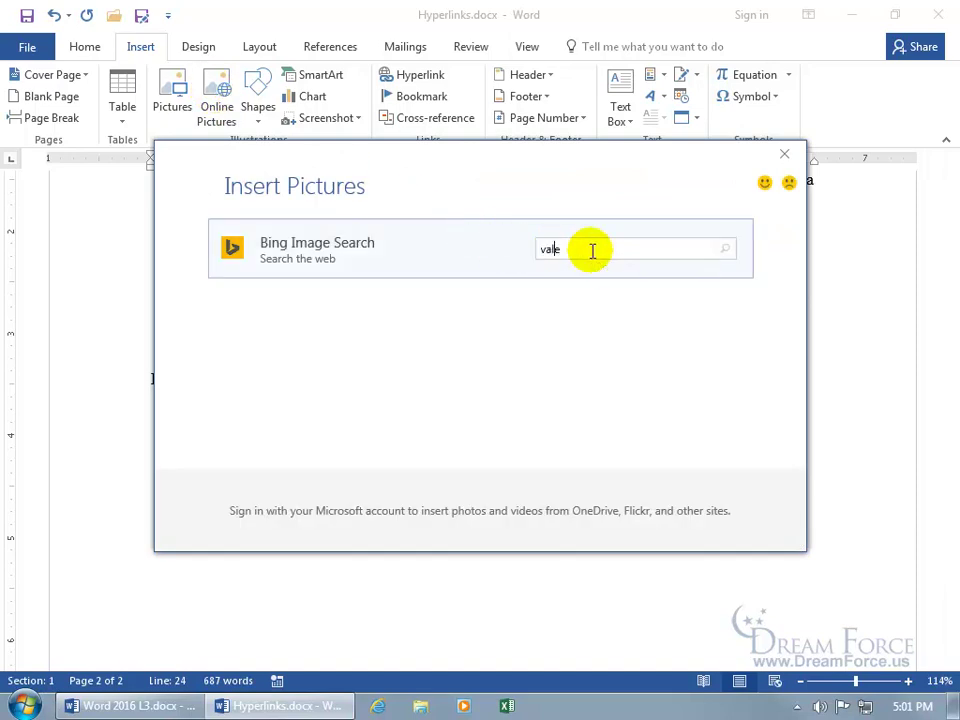
text(ntines day)
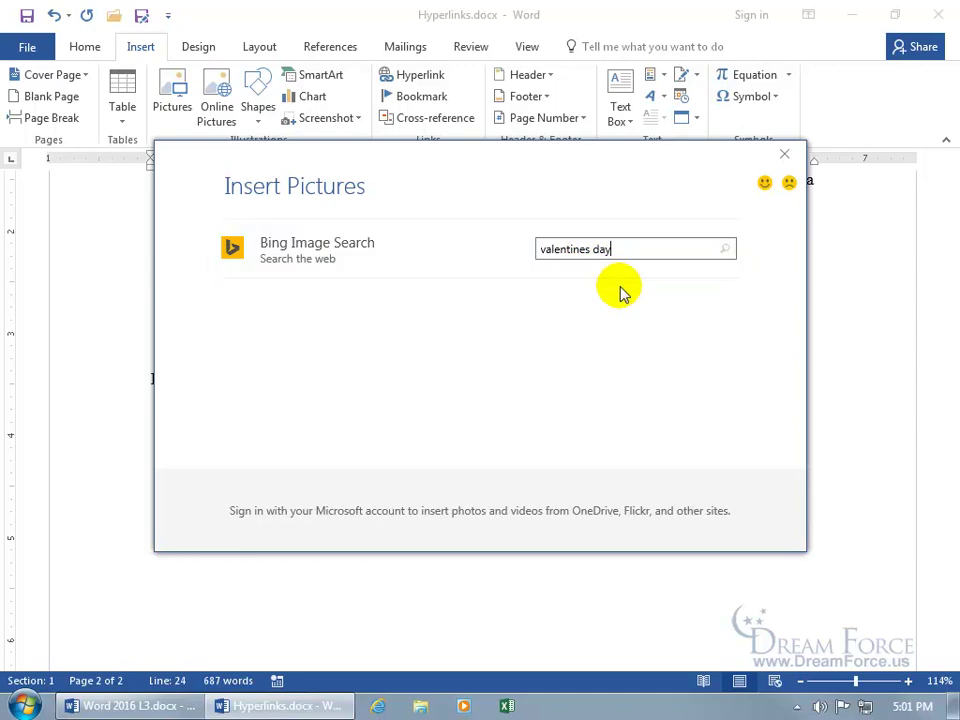
click(724, 250)
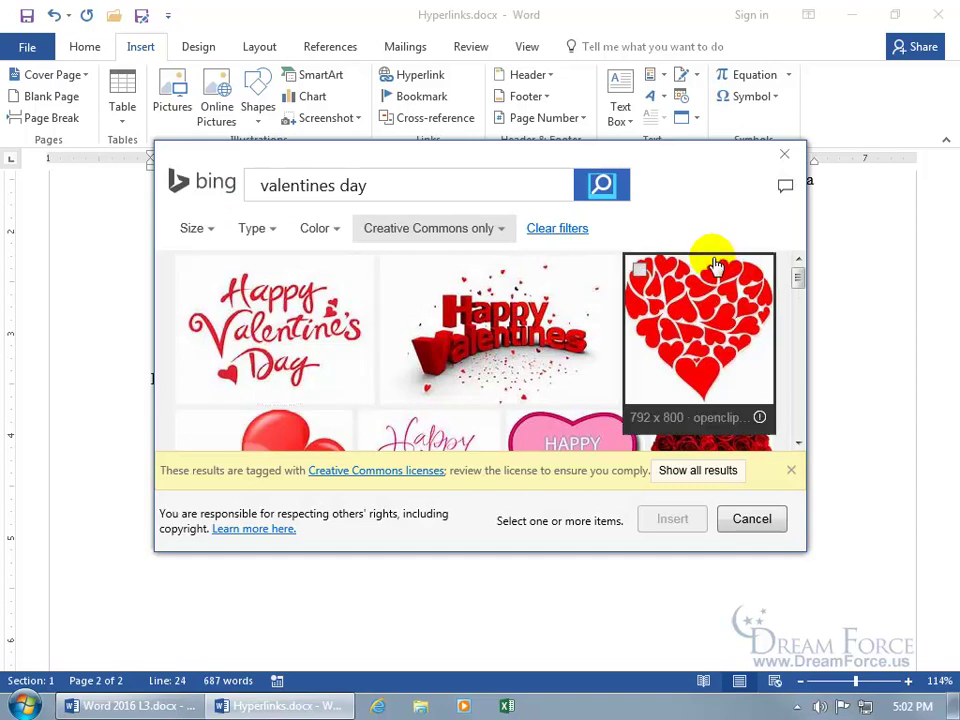
click(190, 270)
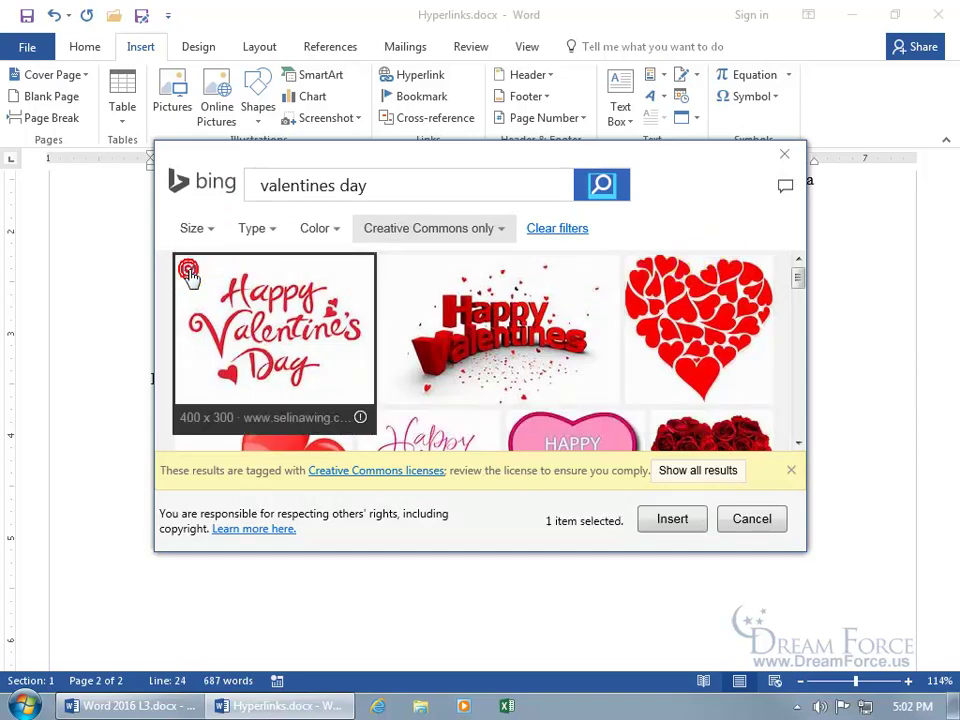
click(679, 521)
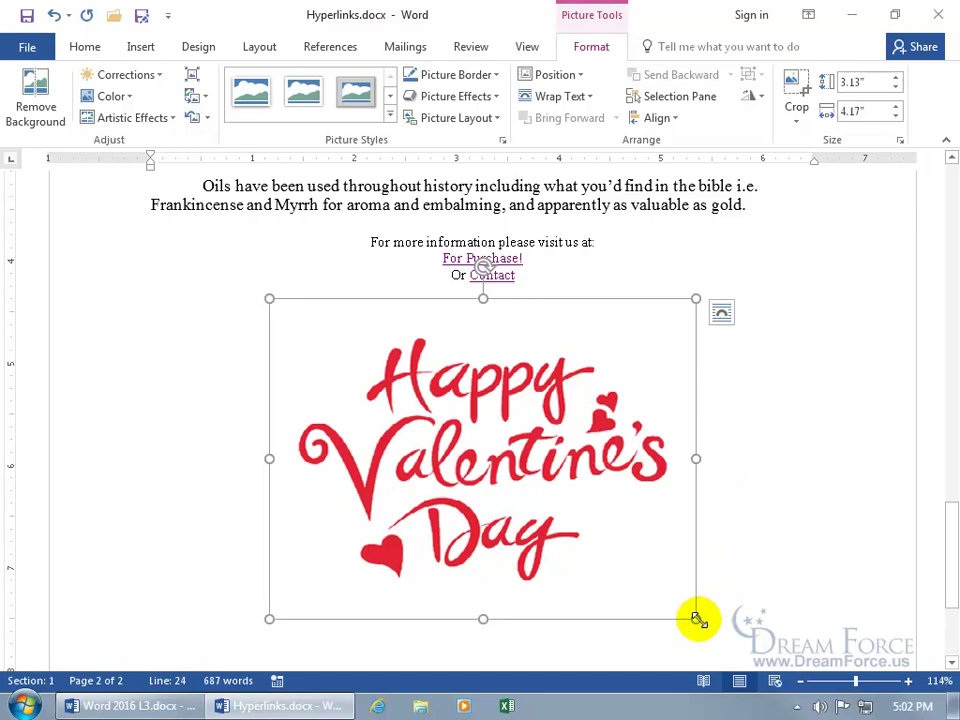
Drag the picture's corner handle to shrink it to 1.16 by 1.54 inches.
drag(698, 619, 432, 310)
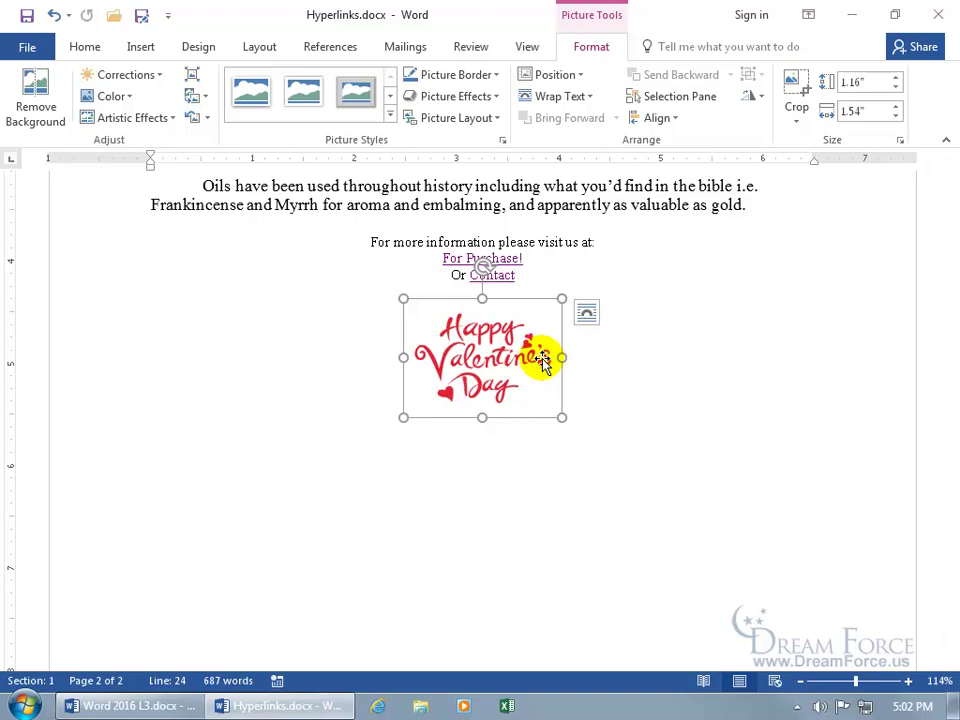
click(139, 46)
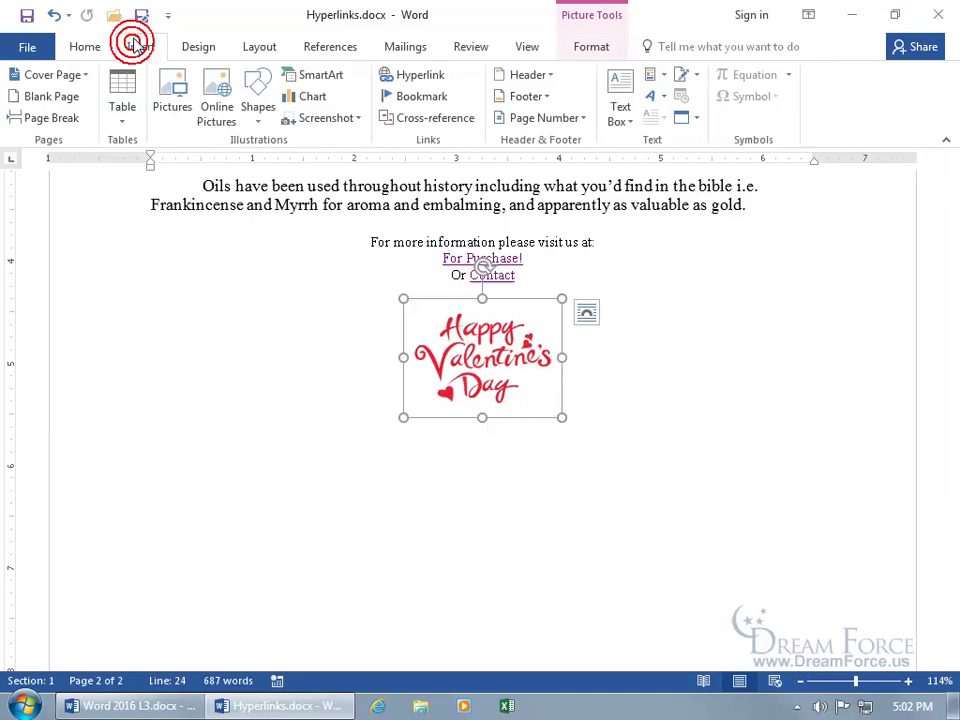
Set up a hyperlink on the picture to a Place in This Document, choosing the Oils_List bookmark.
click(430, 74)
click(690, 399)
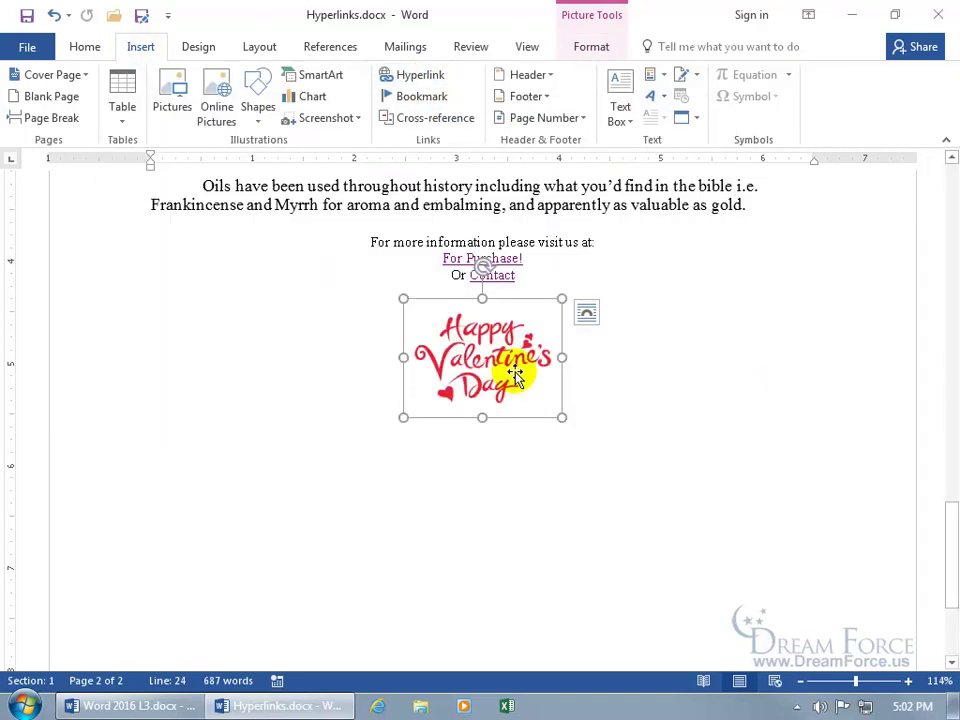
right_click(512, 372)
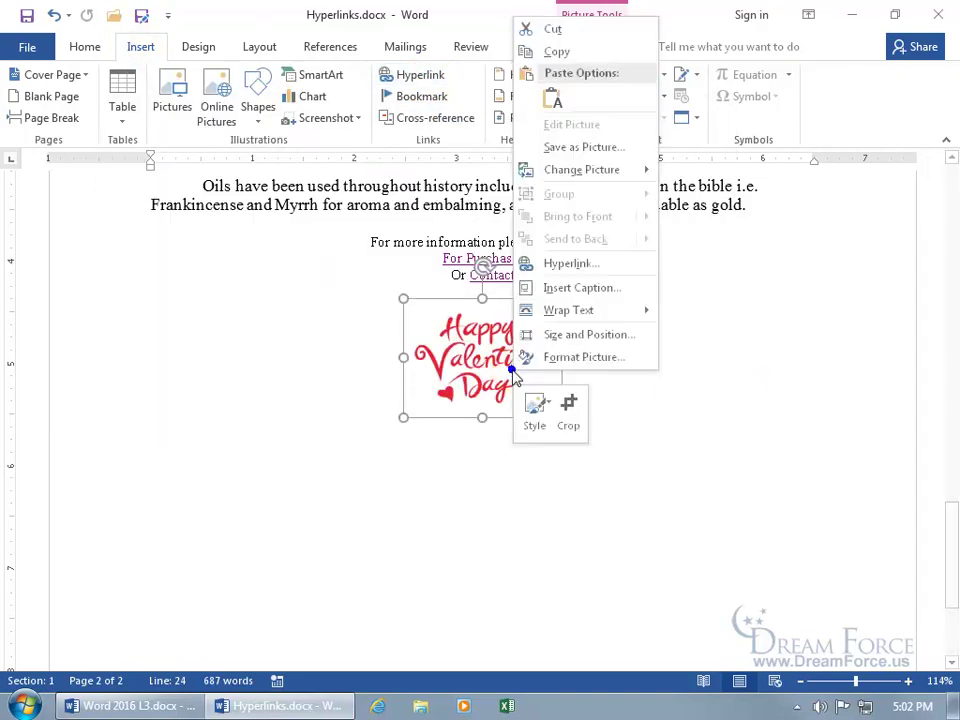
click(568, 266)
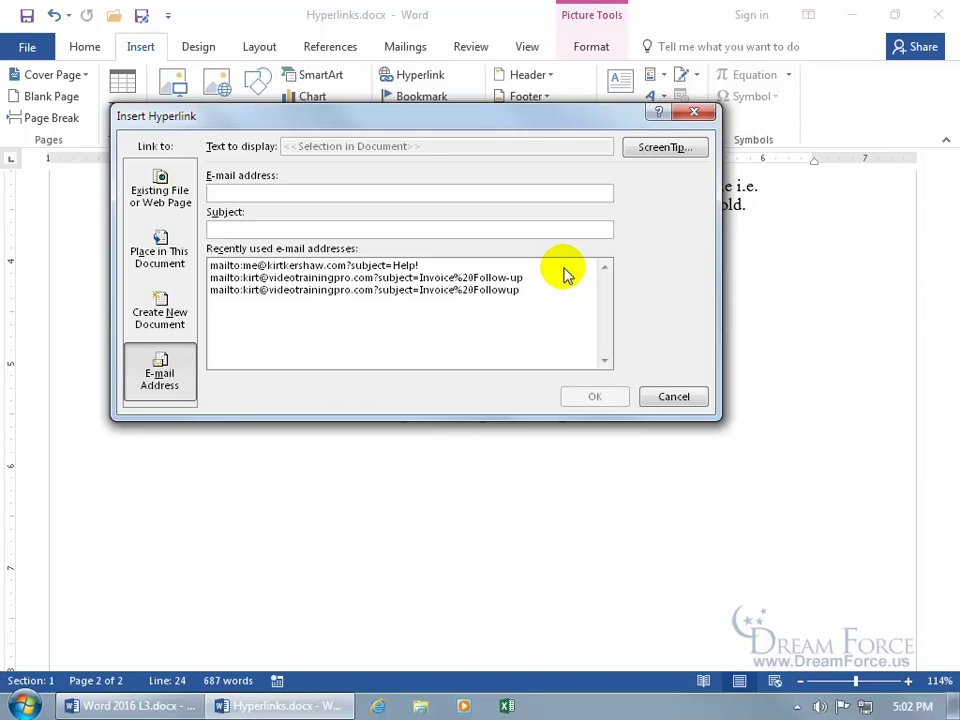
click(165, 255)
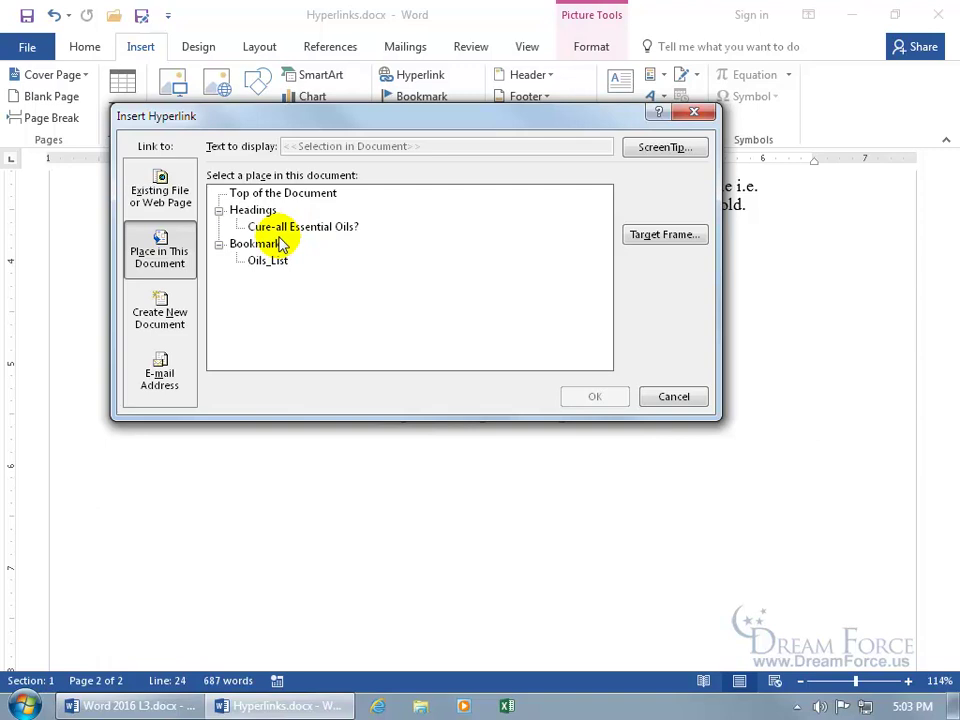
click(300, 230)
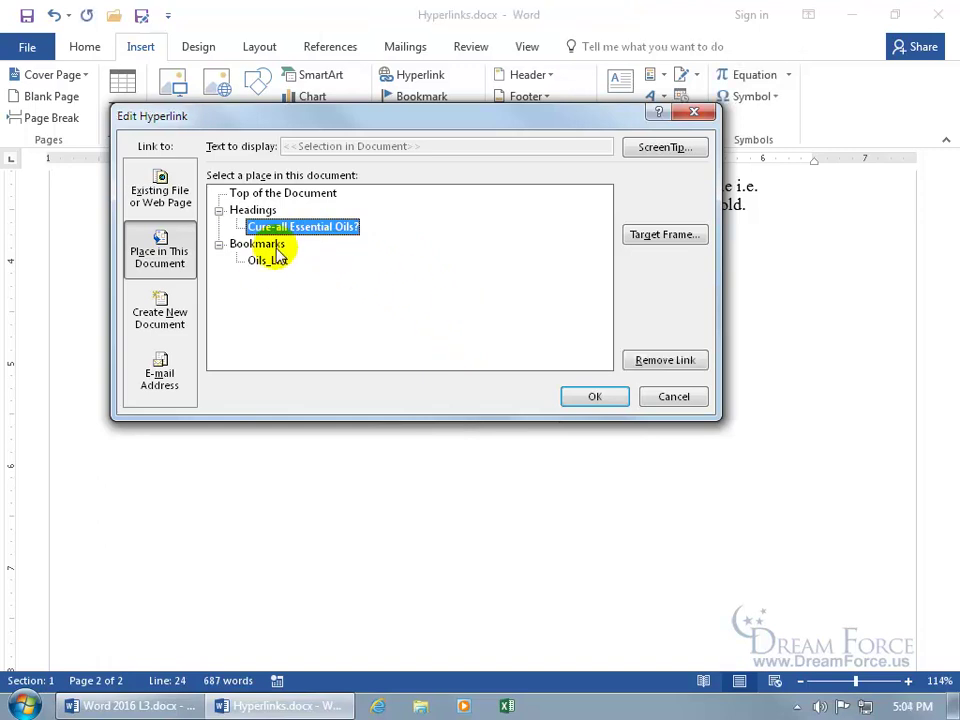
click(267, 261)
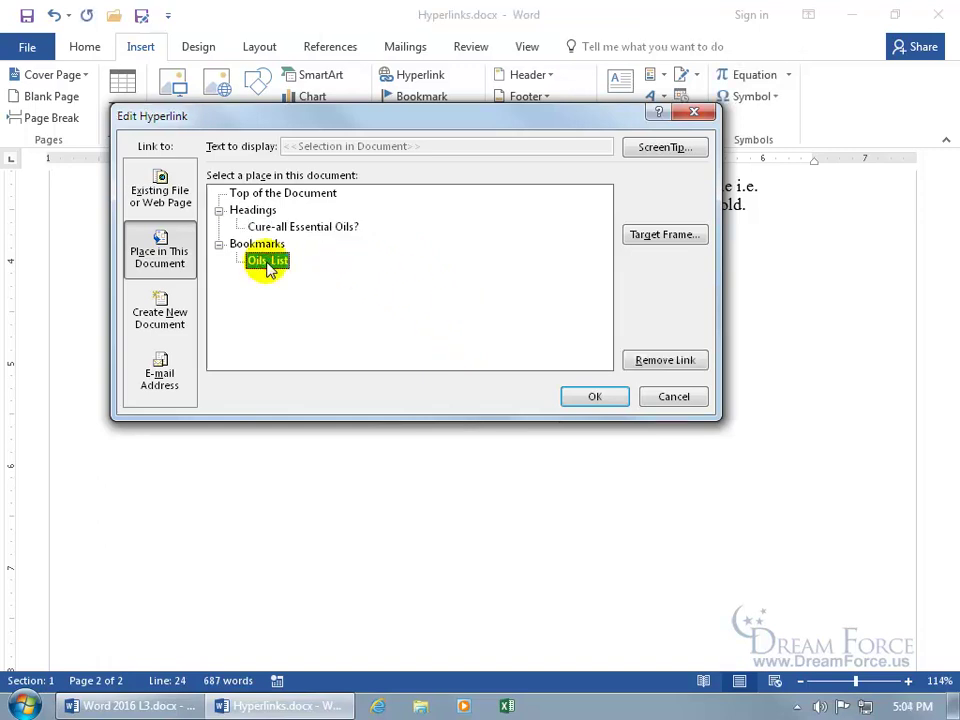
Confirm the picture's in-document link and follow it back to the Cure-all Essential Oils? heading.
click(578, 397)
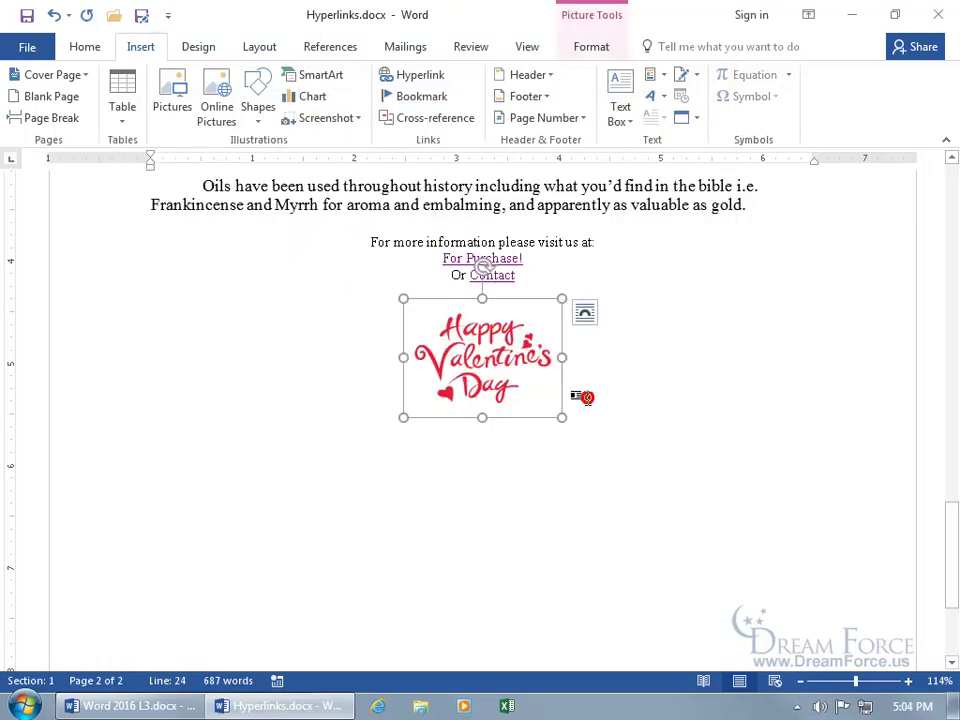
click(616, 409)
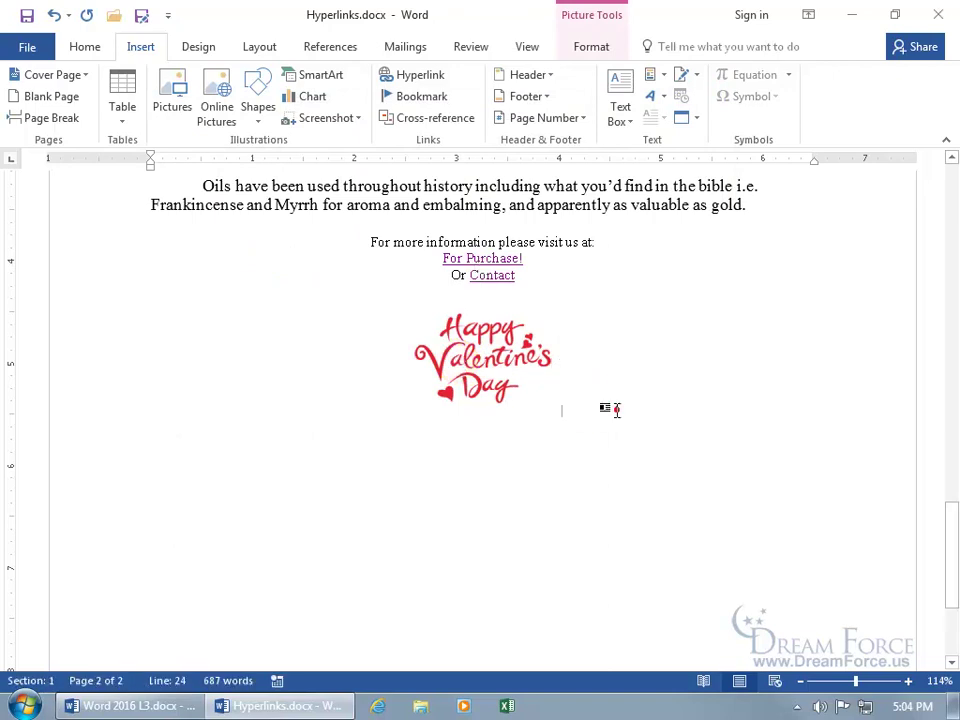
mouse_move(483, 365)
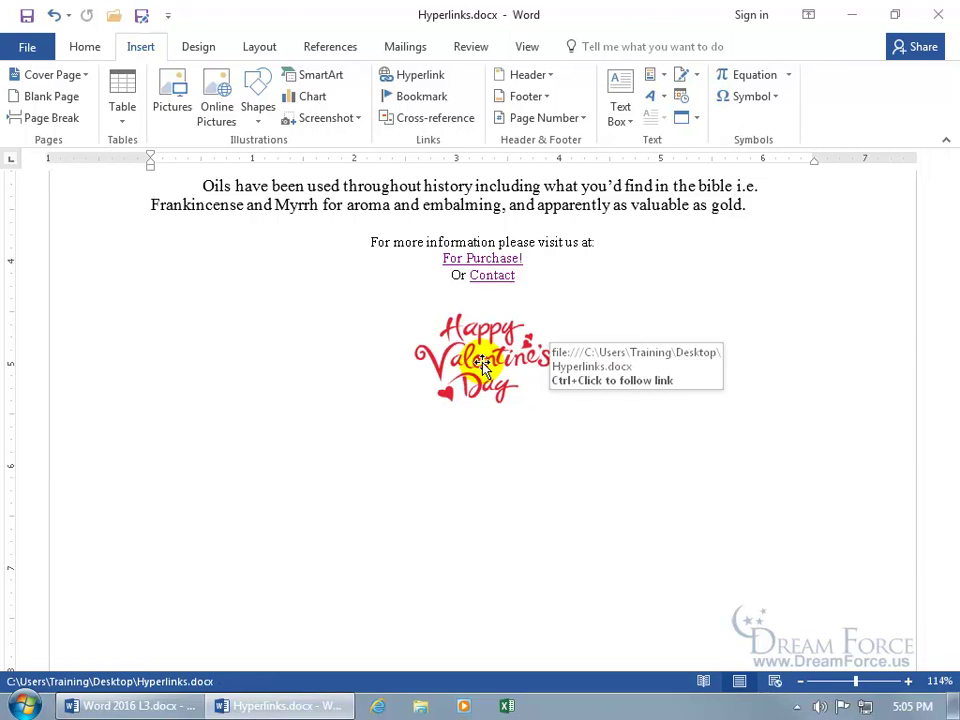
ctrl+click(483, 370)
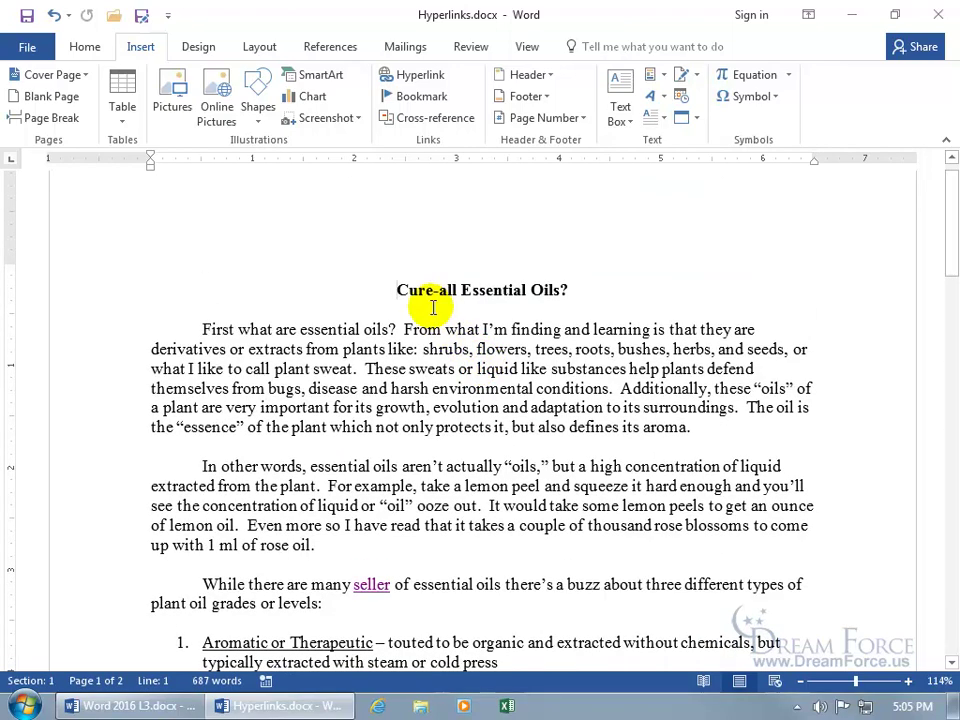
Switch to the Home tab and scroll to the bulleted oils list starting with Basil.
click(86, 52)
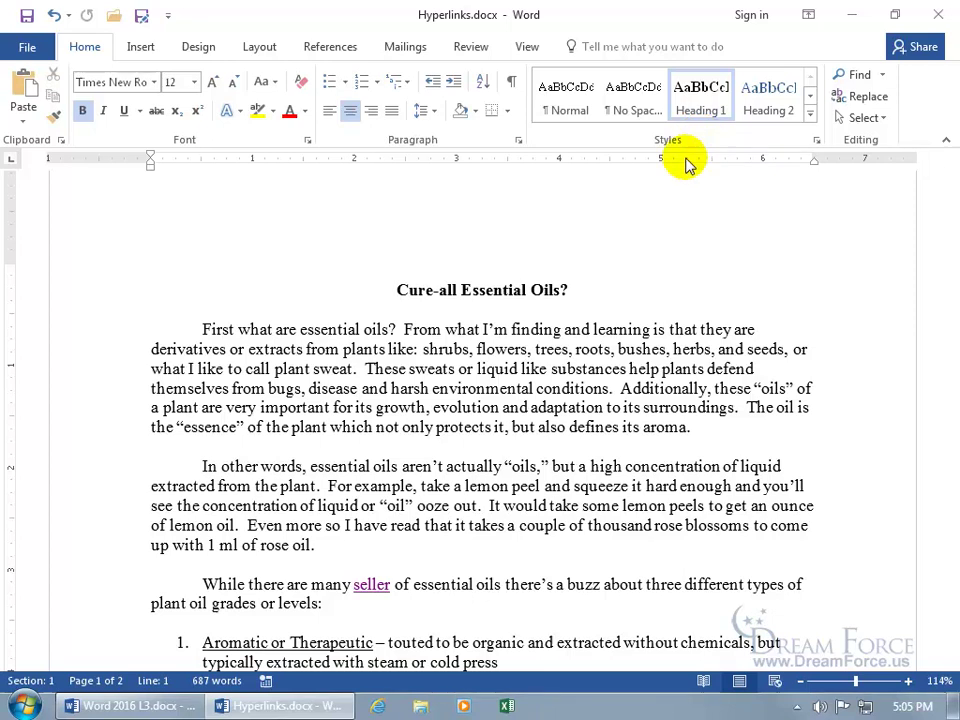
scroll(655, 289, down, 15)
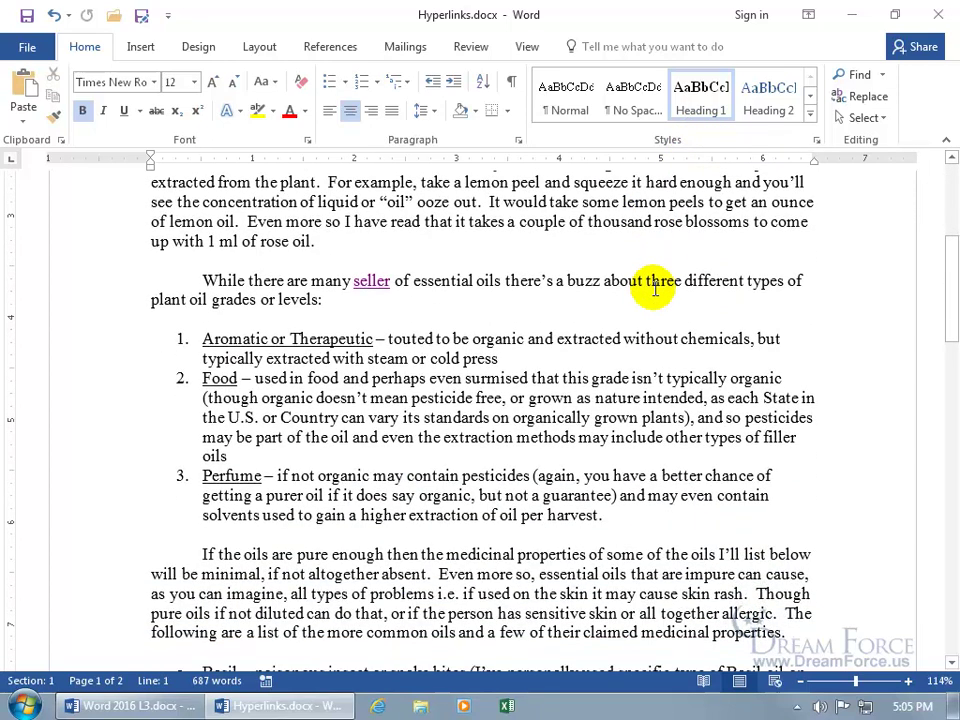
scroll(600, 285, up, 1)
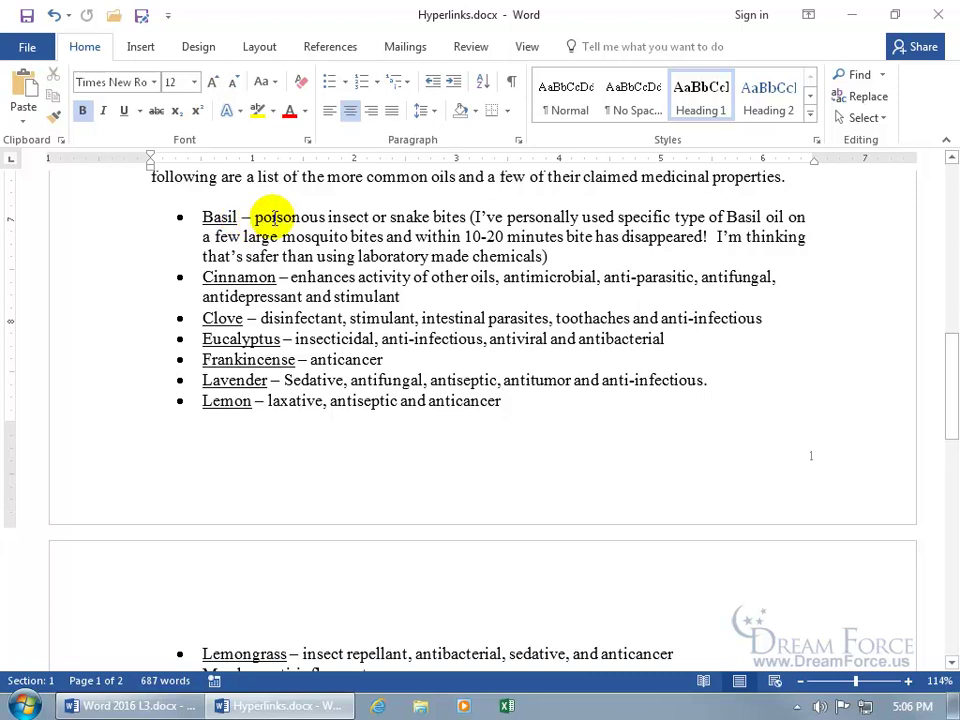
Start a hyperlink on the word Basil using the Create New Document option, moving the dialog lower.
double_click(214, 217)
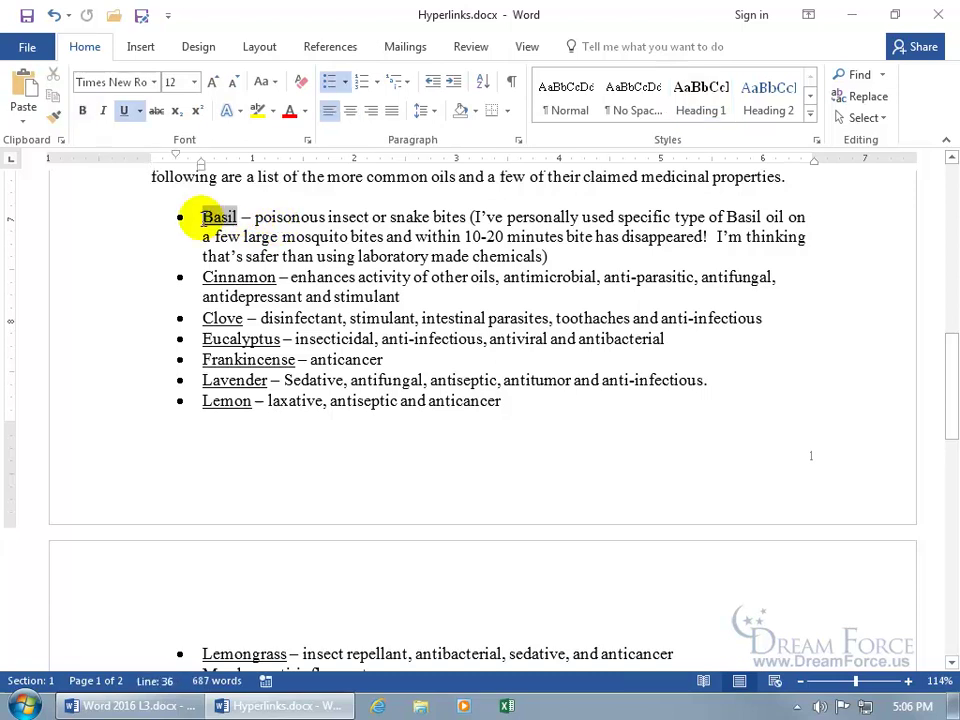
right_click(216, 224)
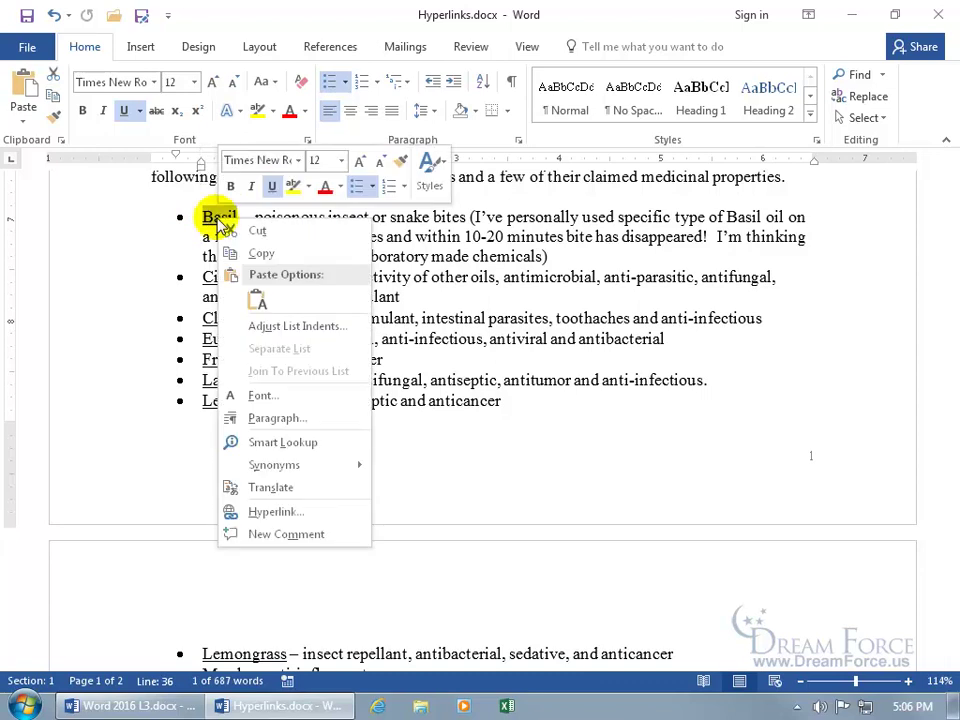
click(270, 511)
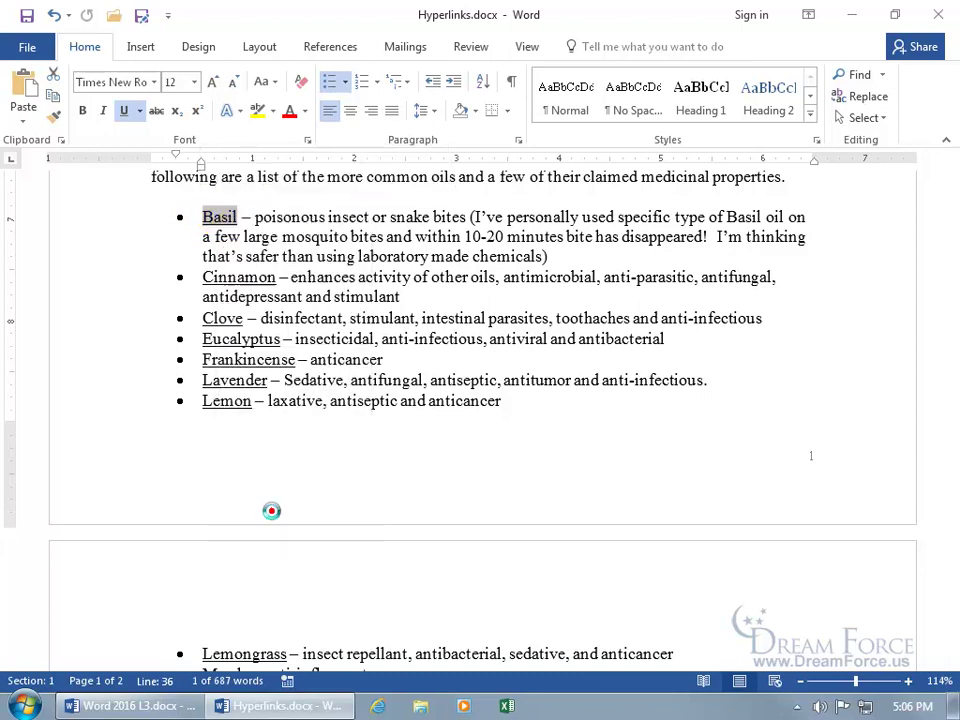
click(148, 308)
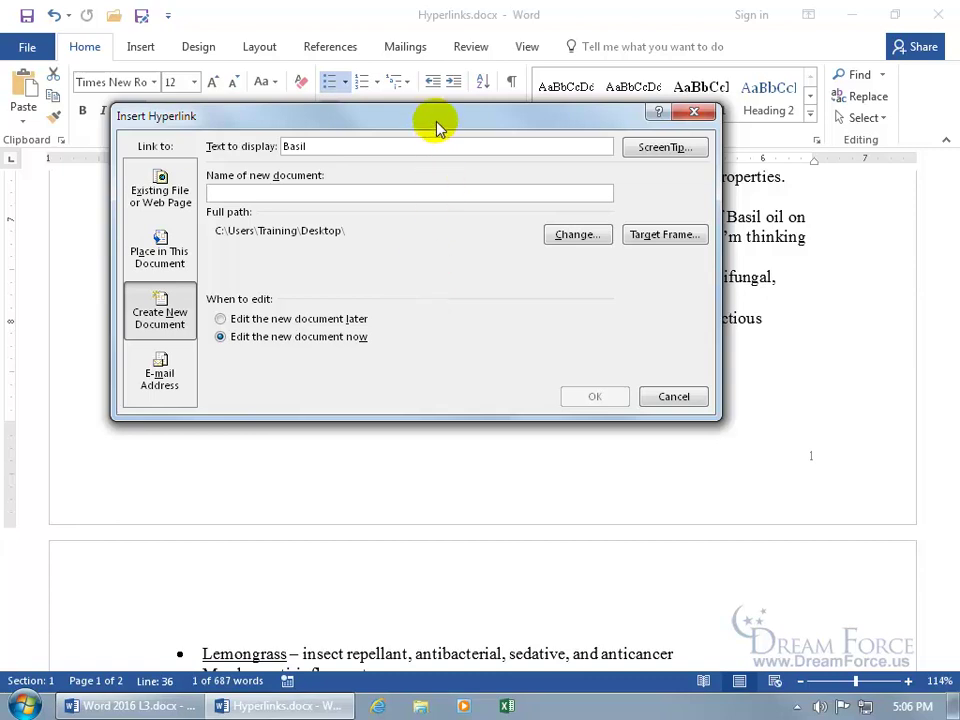
drag(430, 117, 500, 318)
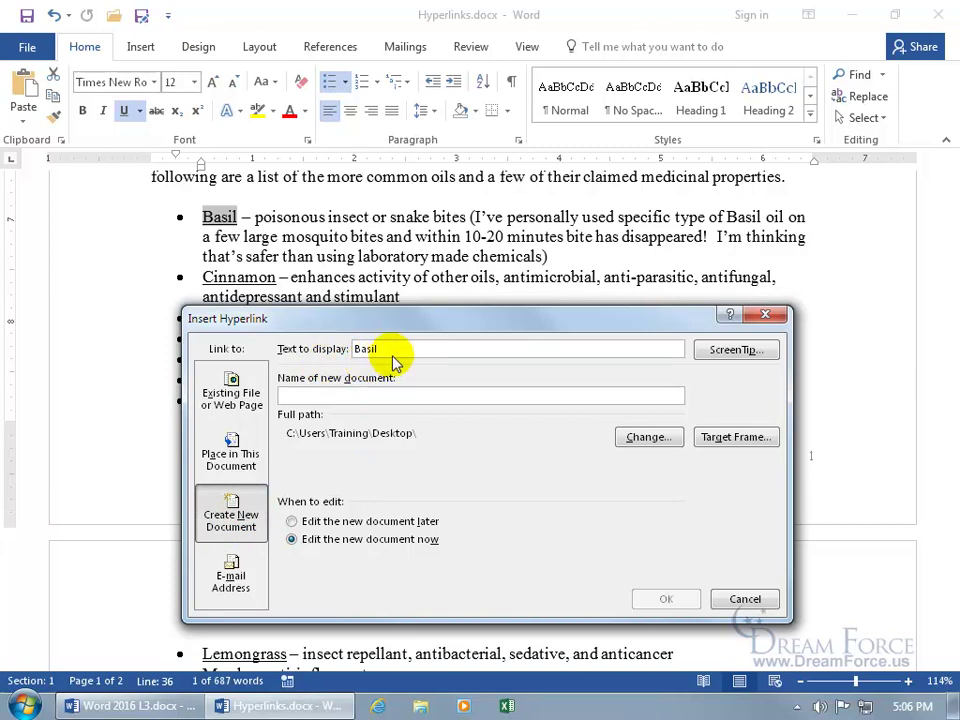
Give the link the ScreenTip 'Learn more by clicking here!'.
click(733, 354)
text(Learn more by clicking here!)
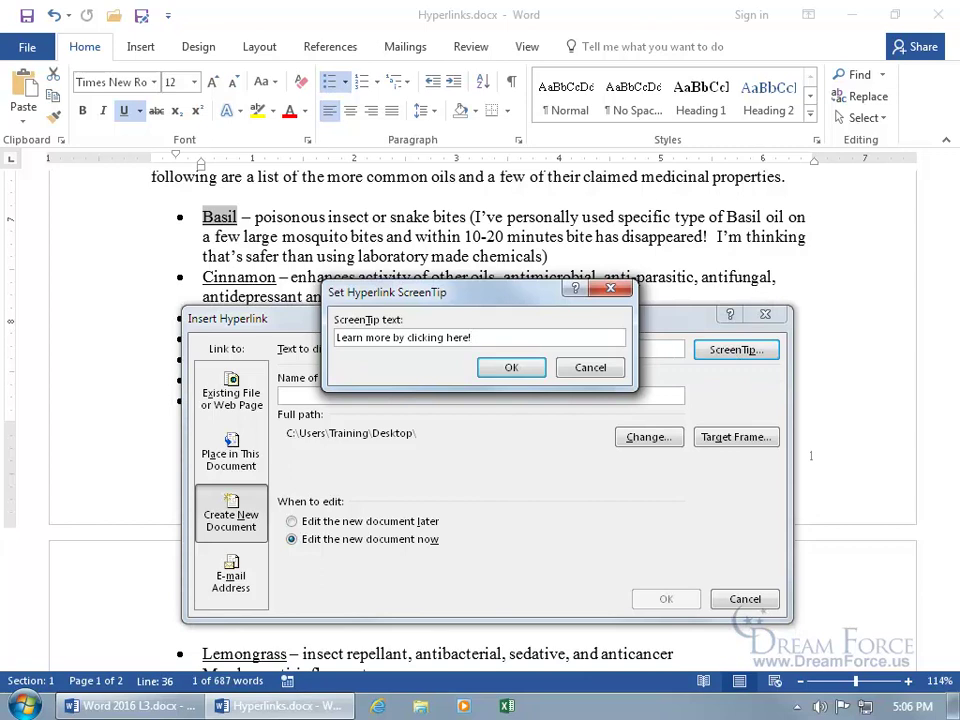
click(509, 369)
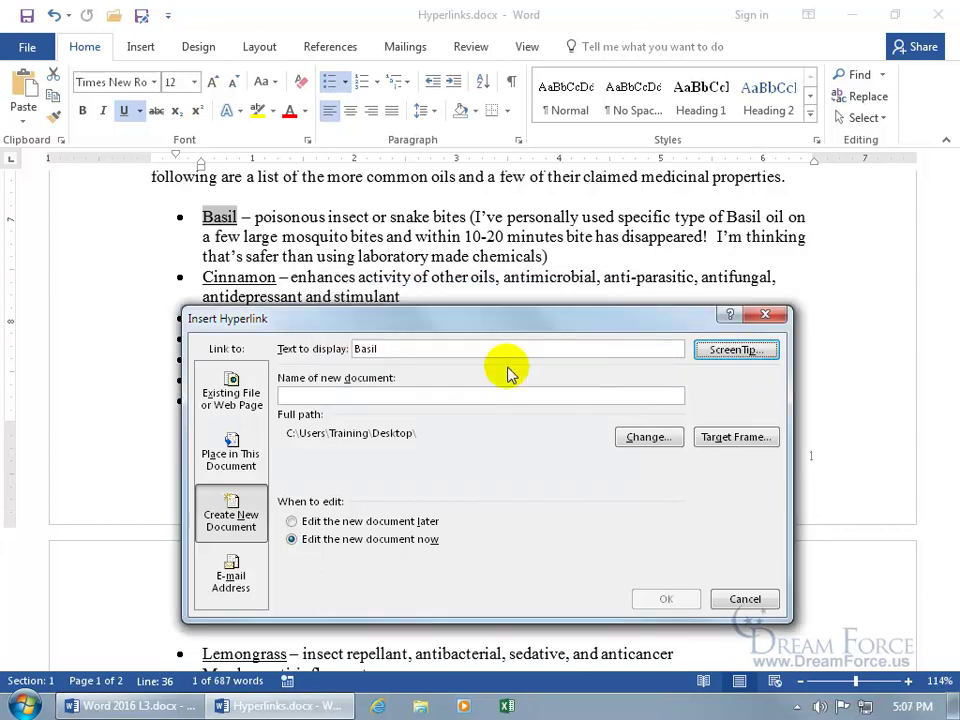
Name the new document Basil, keep the Desktop save location, and create the link.
click(443, 395)
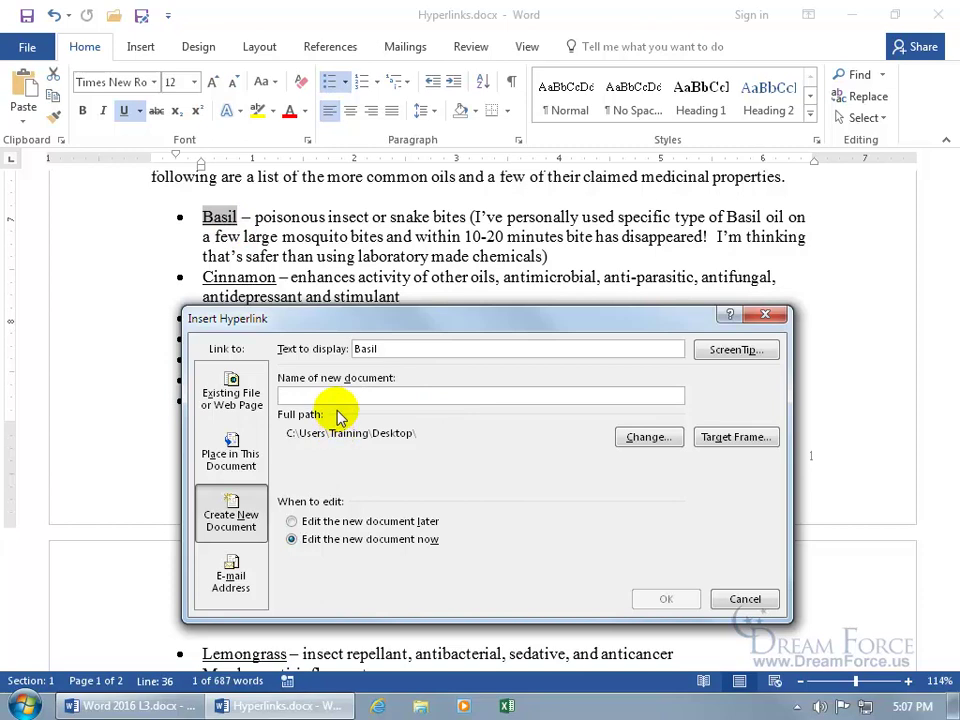
text(Basil)
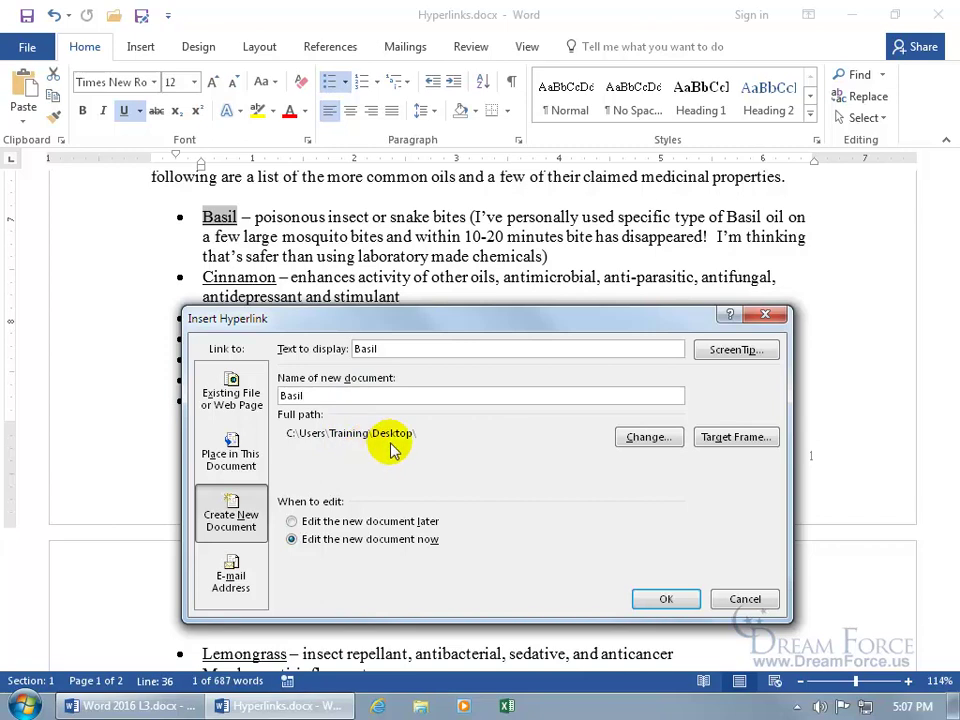
click(652, 438)
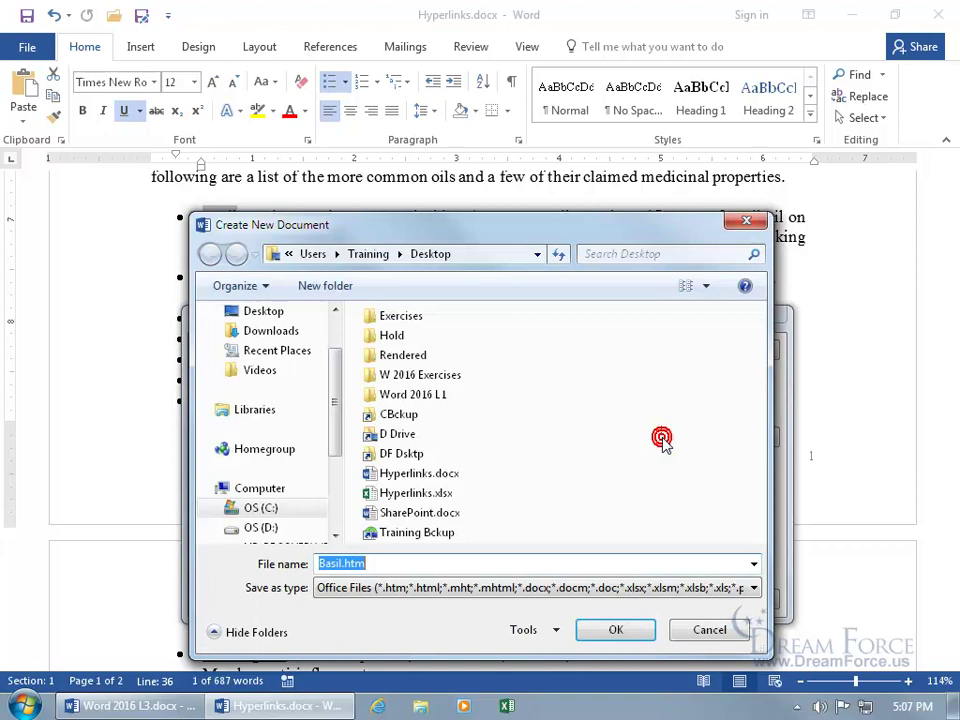
double_click(403, 316)
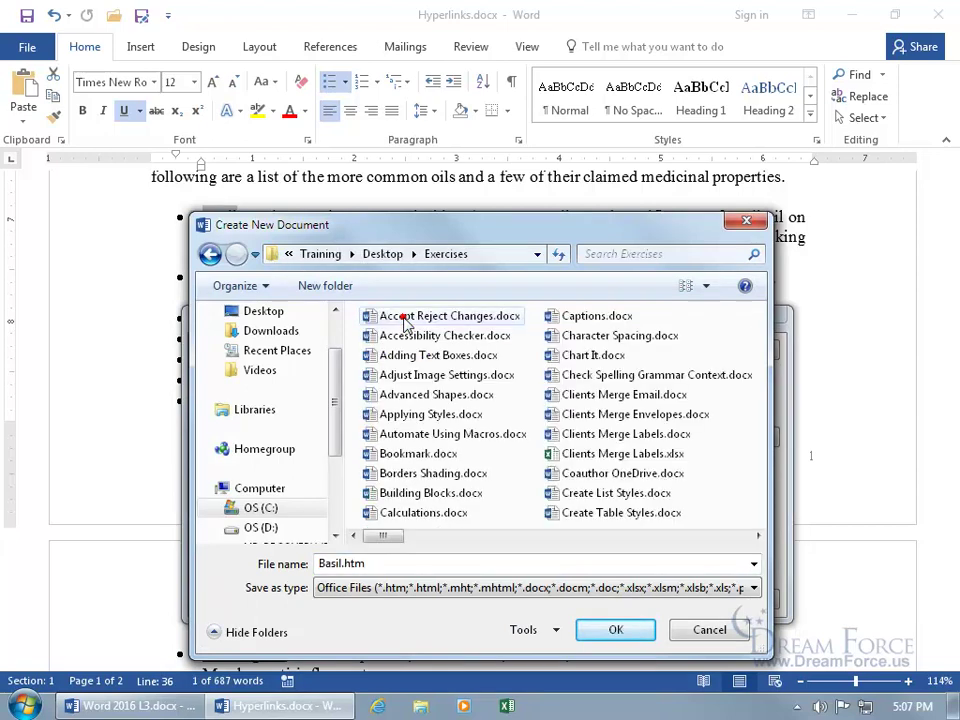
click(712, 628)
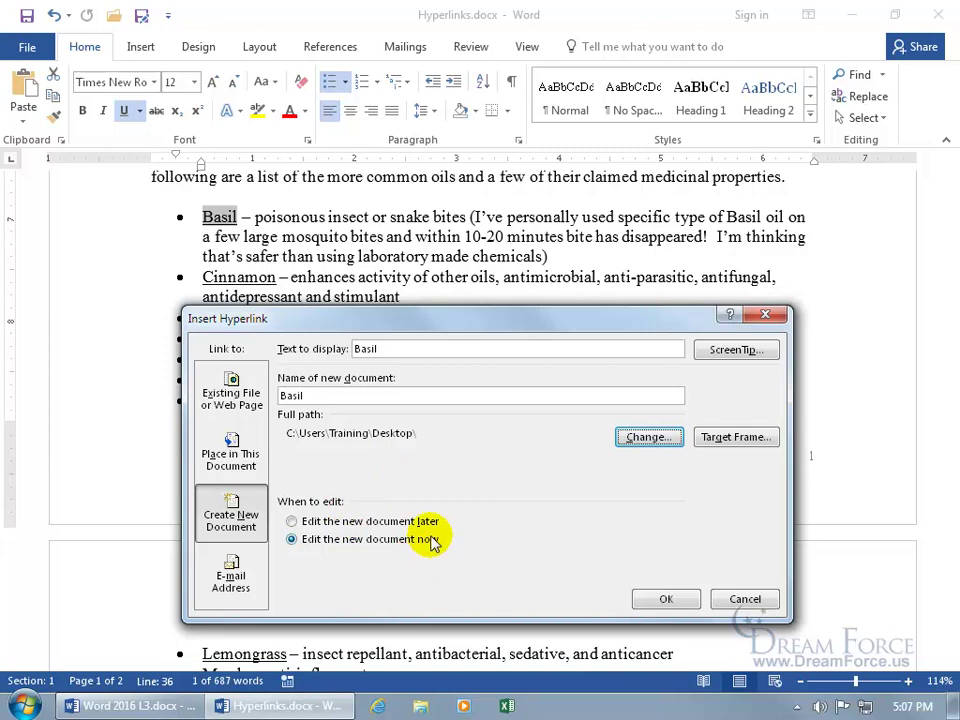
click(658, 600)
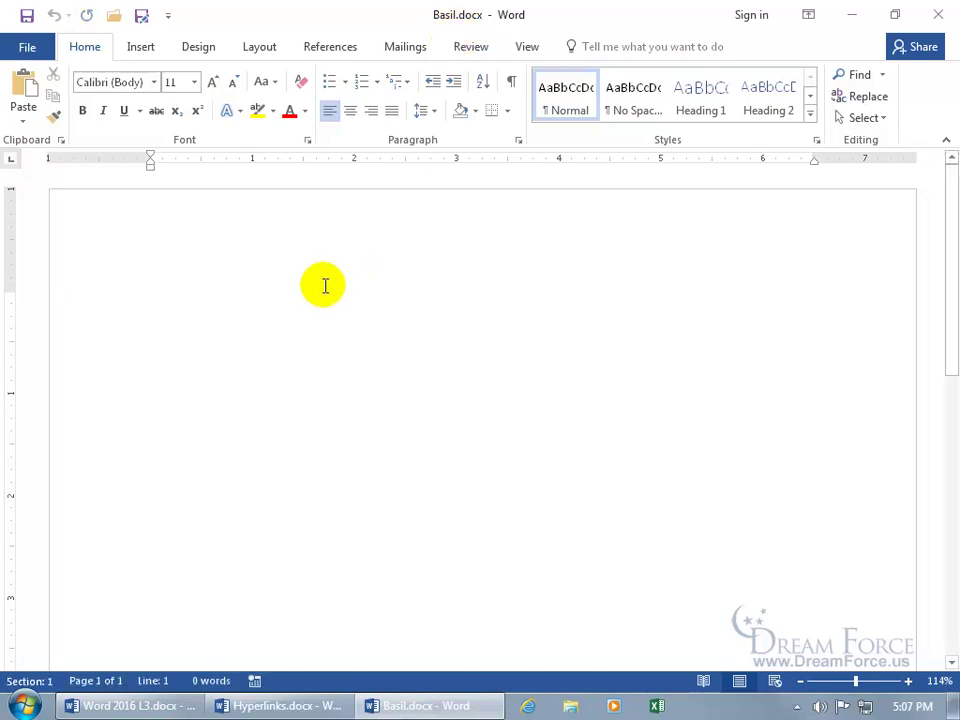
Close Basil.docx, reopen it through the Basil link, close it again, and minimize Hyperlinks.docx.
click(936, 17)
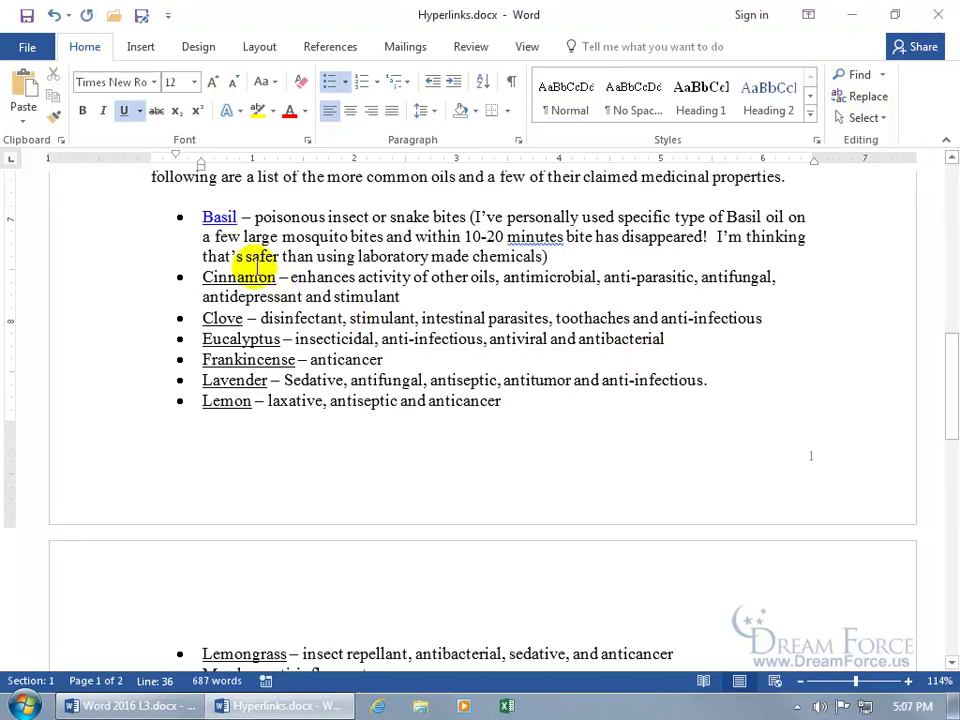
mouse_move(218, 215)
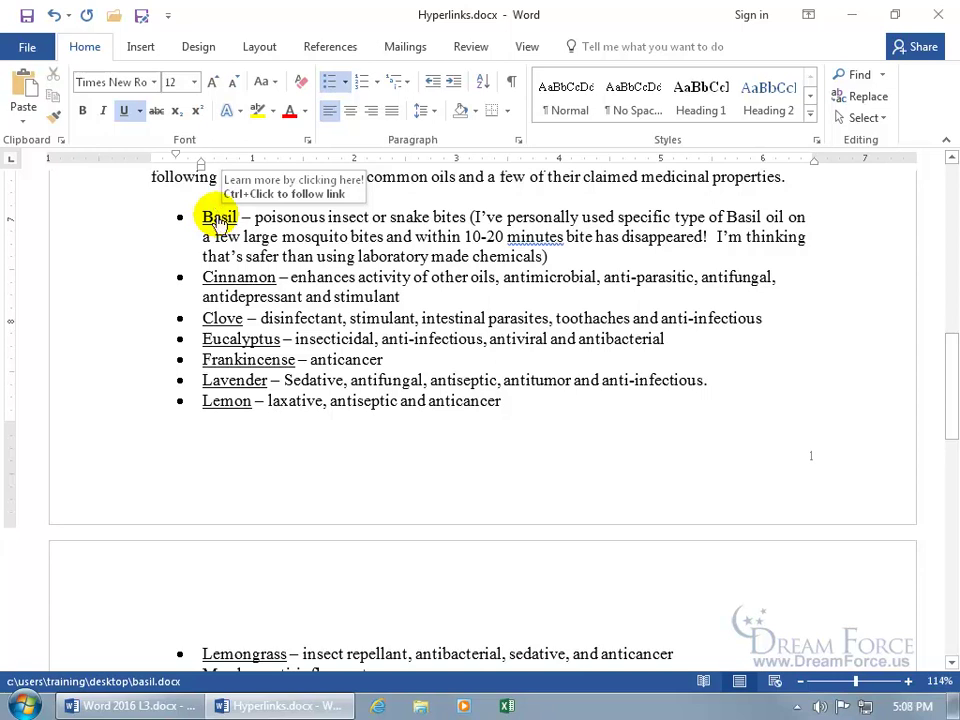
ctrl+click(215, 216)
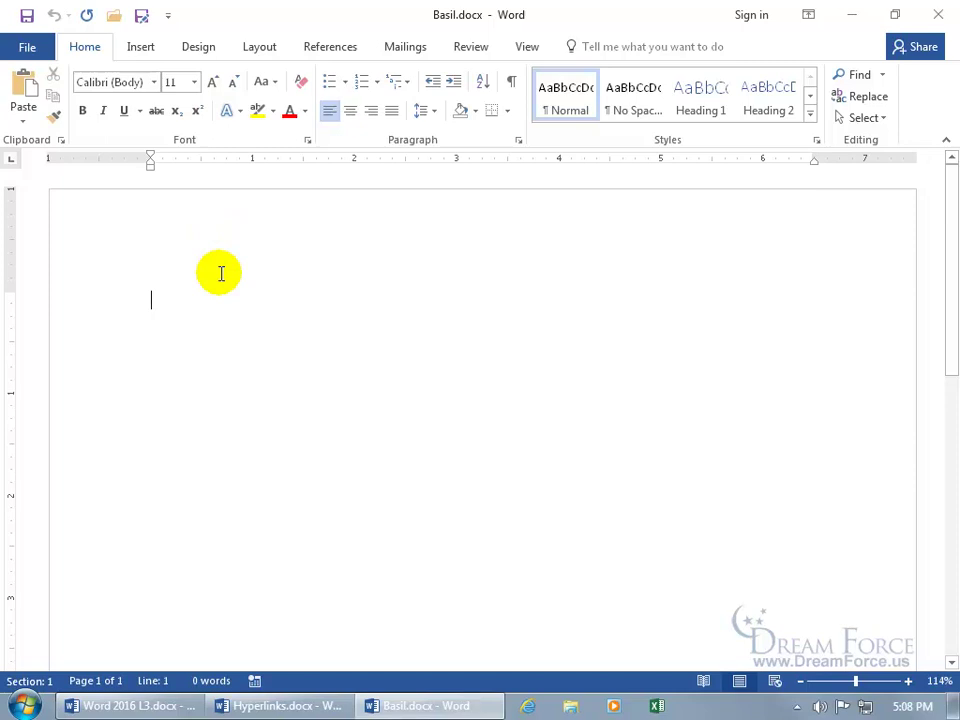
click(945, 15)
click(860, 16)
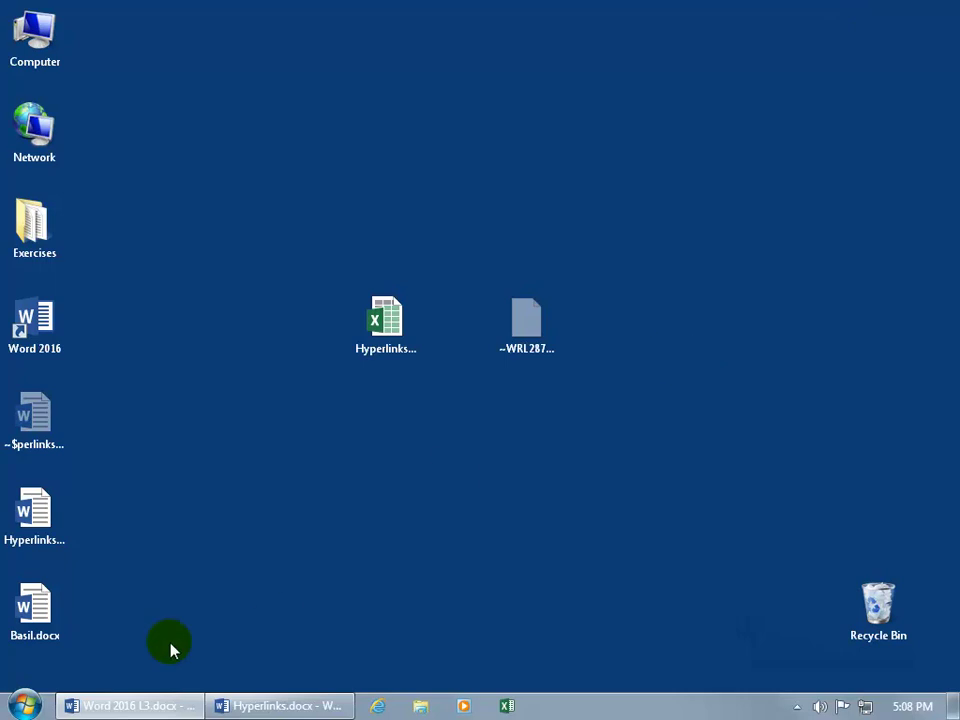
Drag Basil.docx on the desktop beside the Hyperlinks files, then return to Hyperlinks.docx with Alt+Tab.
drag(32, 611, 358, 484)
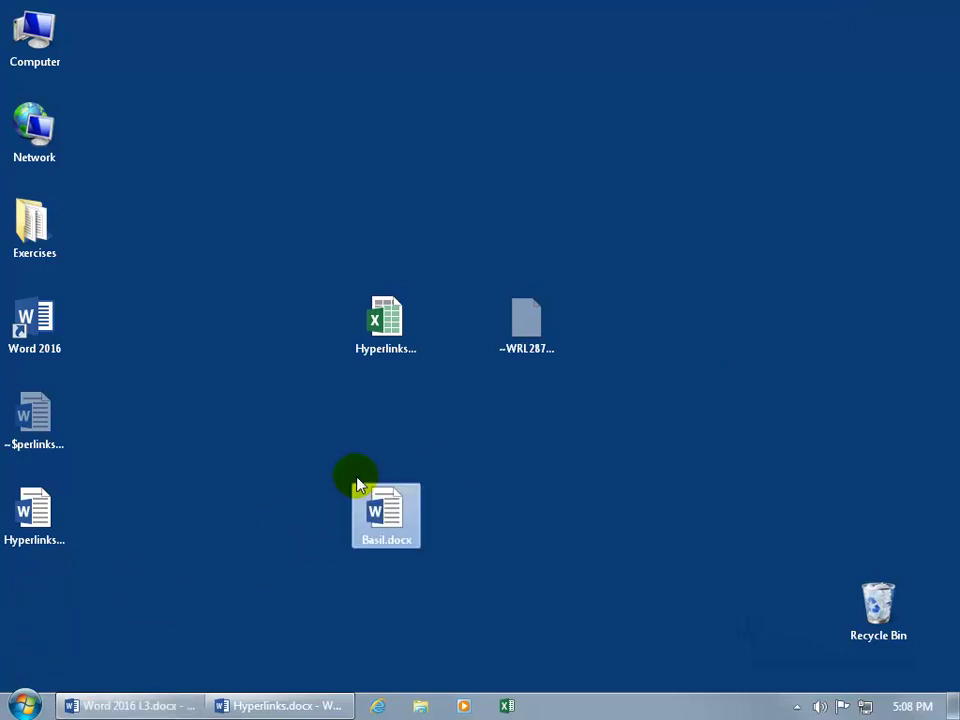
click(474, 512)
key(alt+Tab)
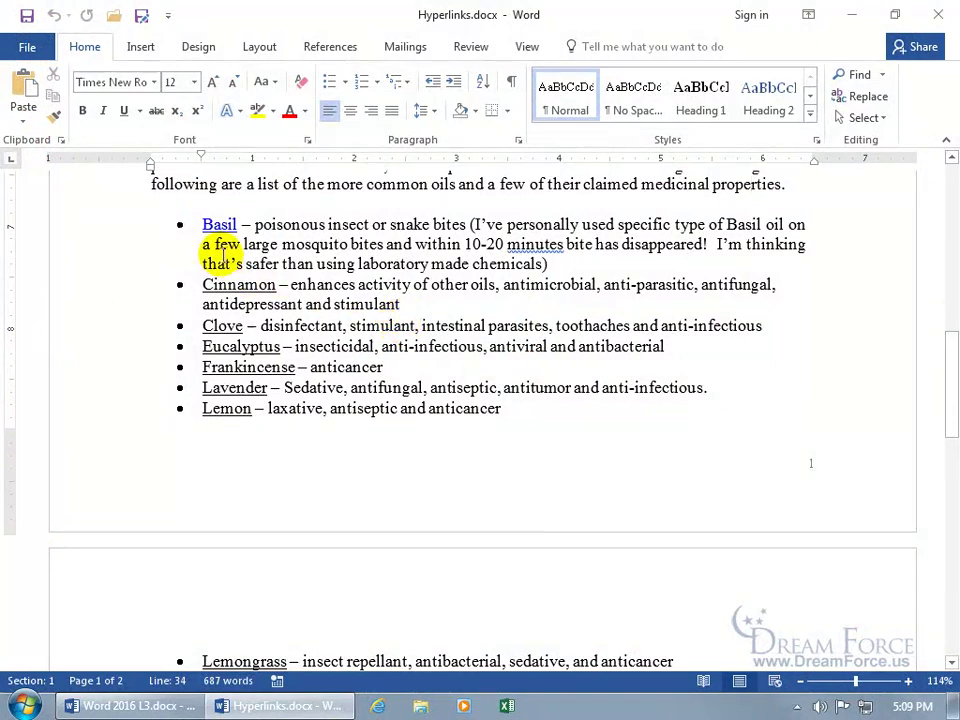
Follow the Basil link and dismiss the 'Cannot open the specified file' error.
mouse_move(216, 226)
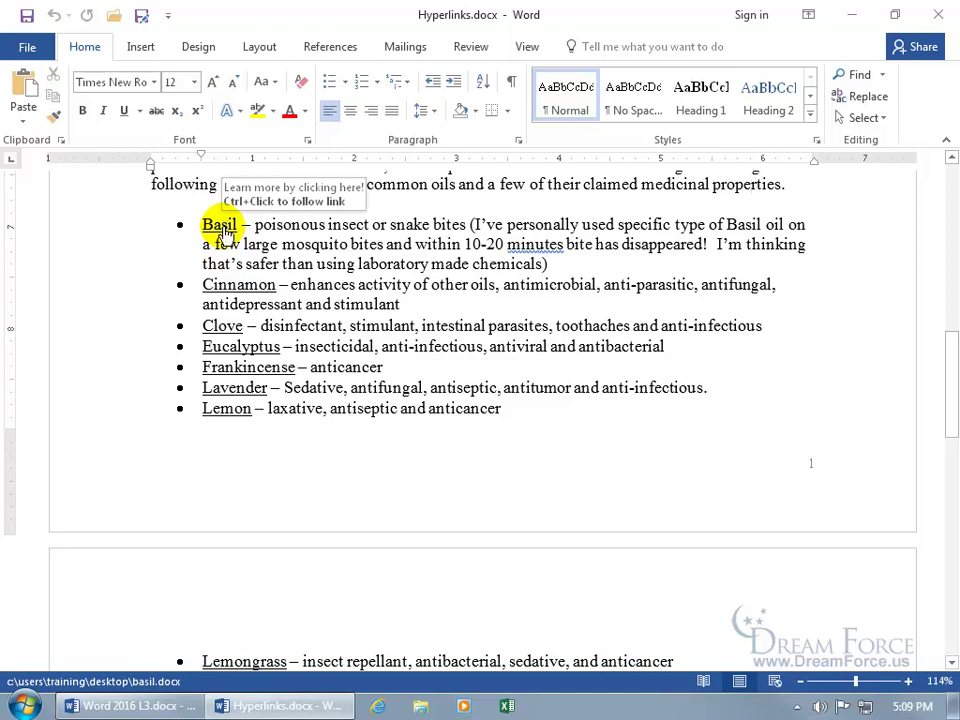
click(221, 225)
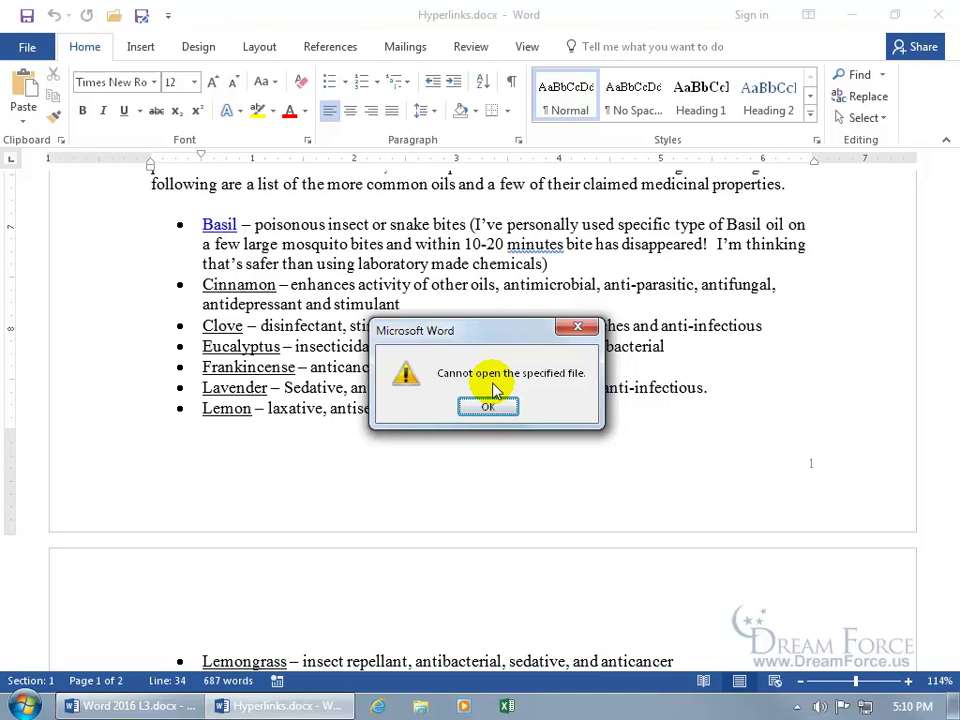
click(490, 406)
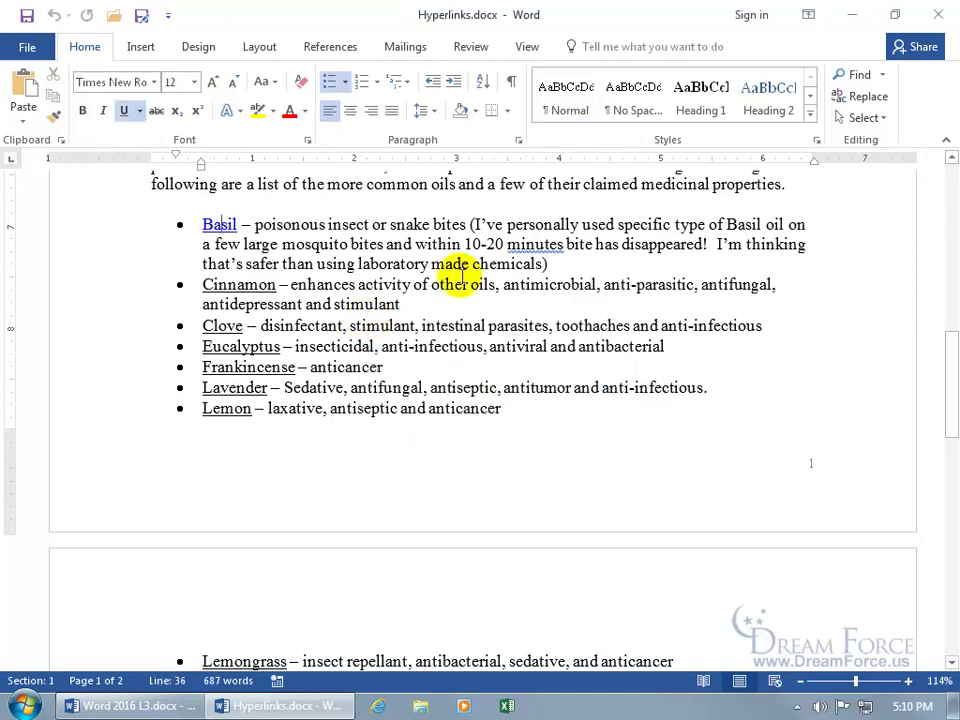
Open the Exercises folder from the desktop, find Basil.docx inside it, and close the folder.
click(848, 16)
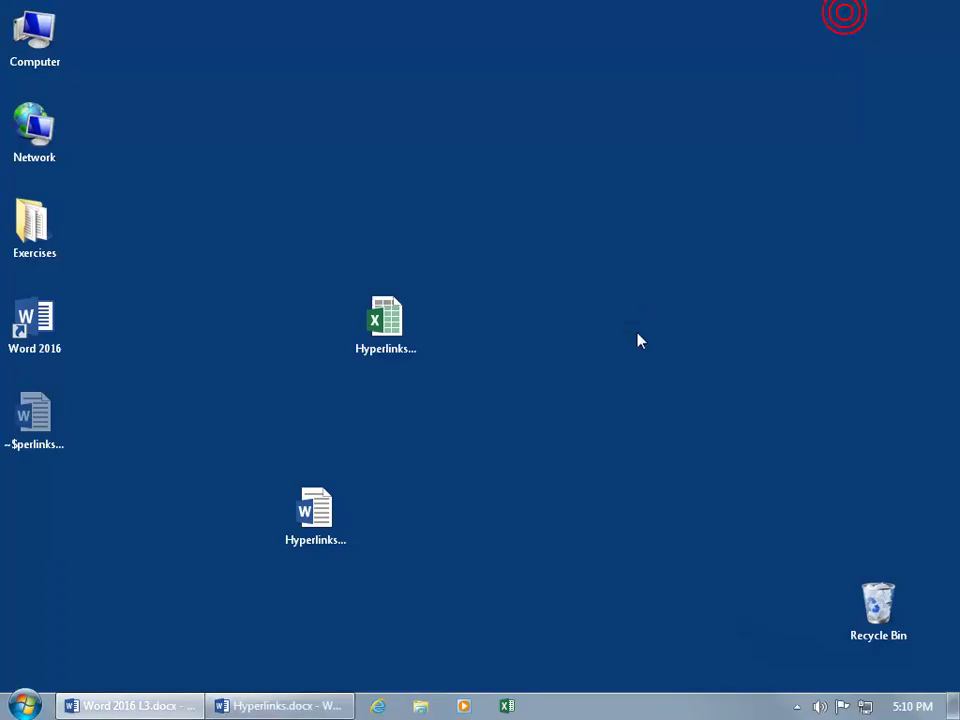
click(315, 512)
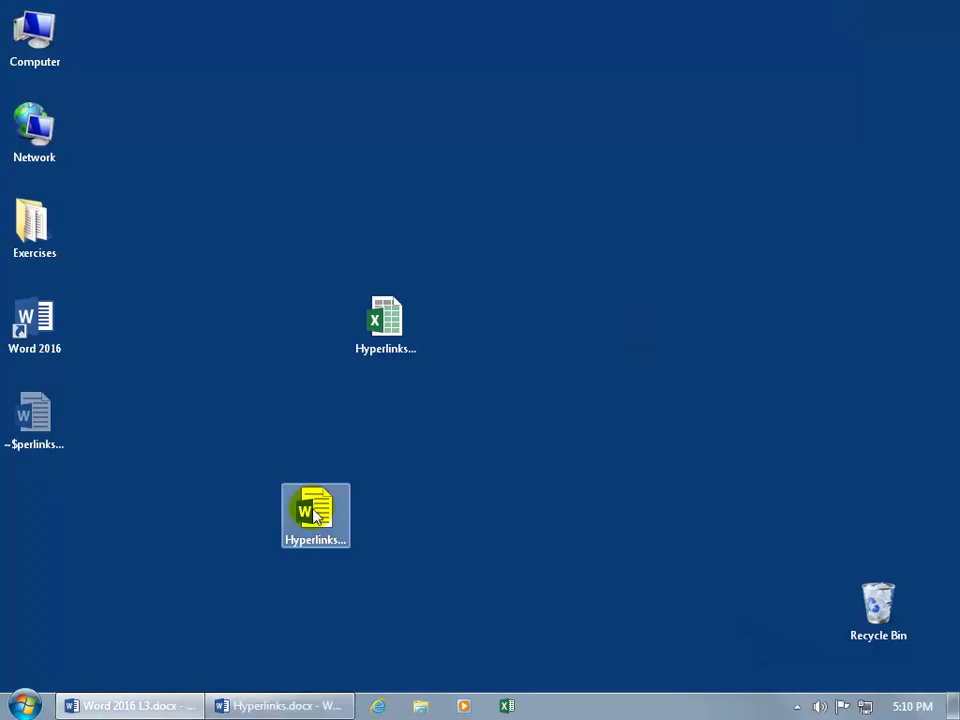
click(171, 465)
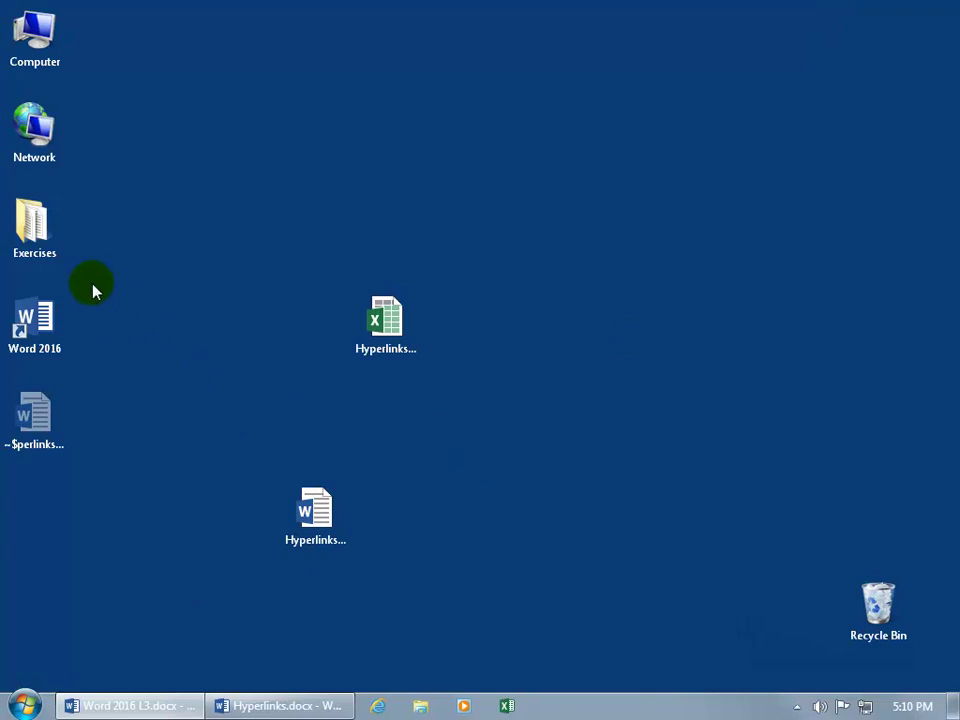
click(30, 228)
double_click(30, 228)
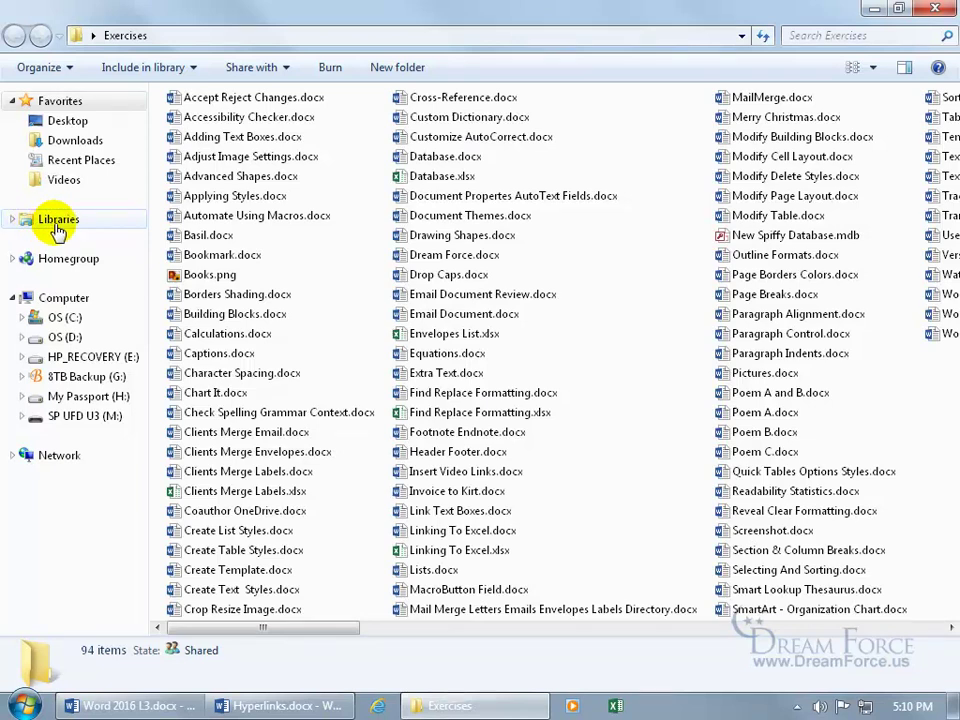
click(203, 237)
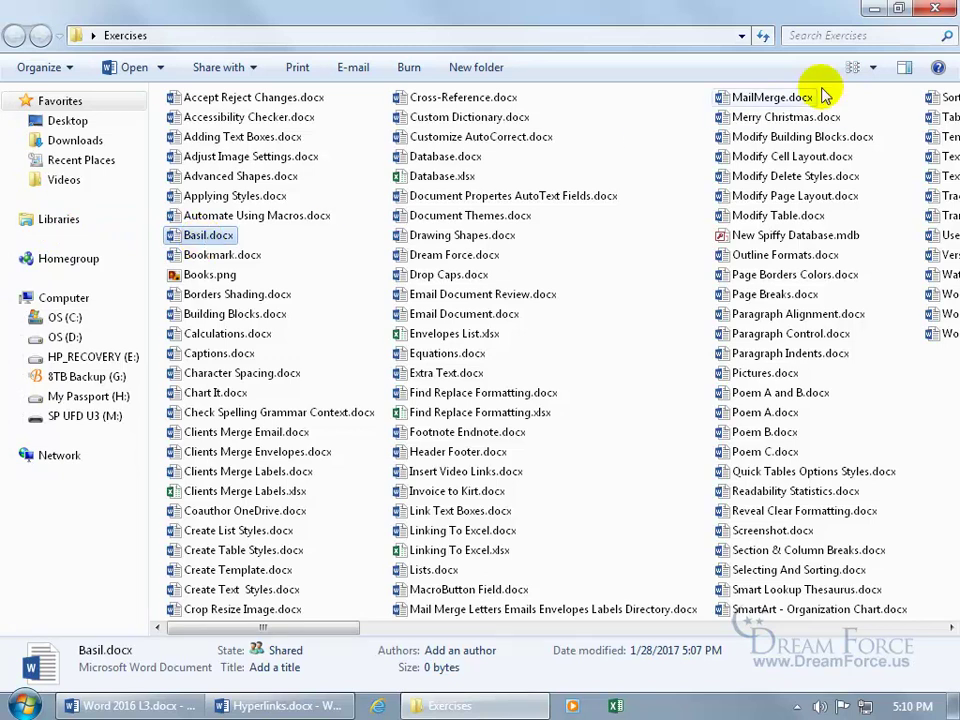
click(934, 12)
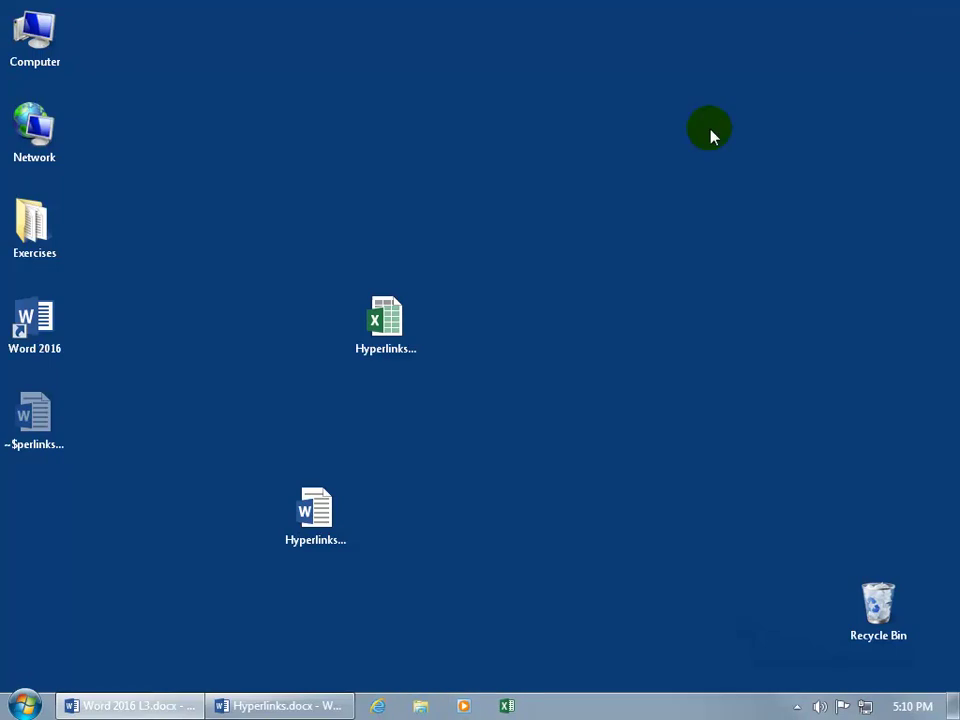
Edit the Basil hyperlink to point to Exercises\Basil.docx and follow it to confirm it opens.
click(298, 708)
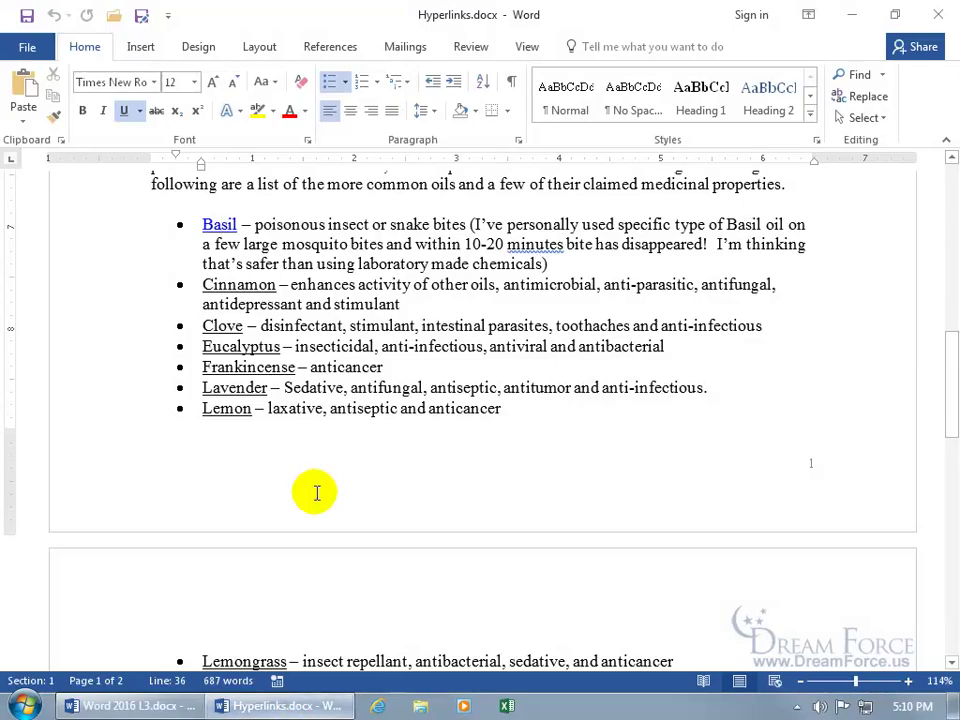
right_click(220, 226)
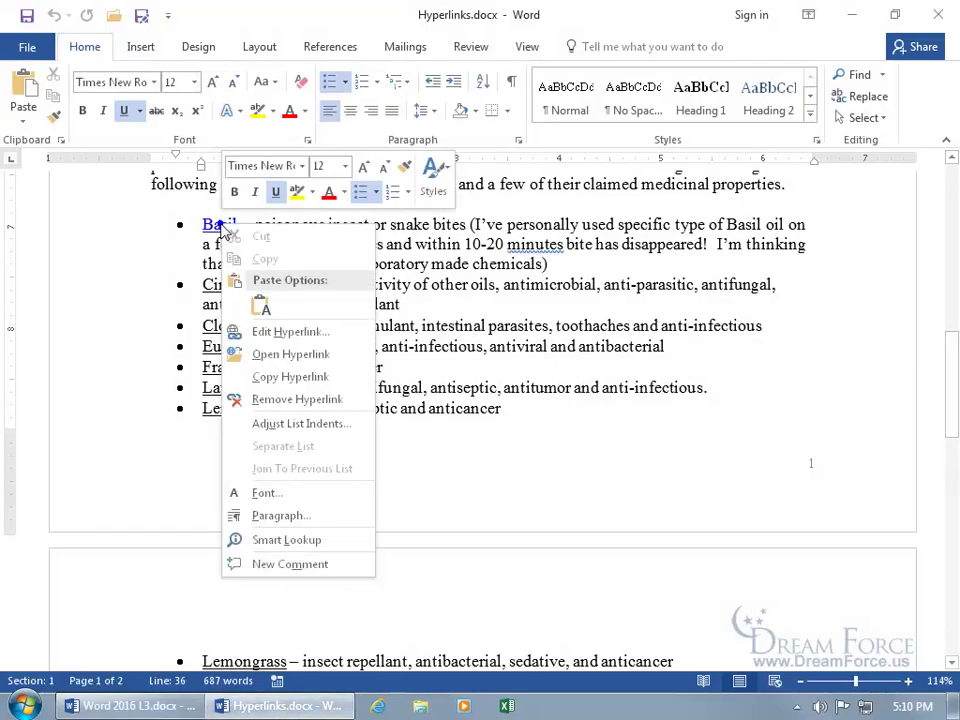
click(286, 333)
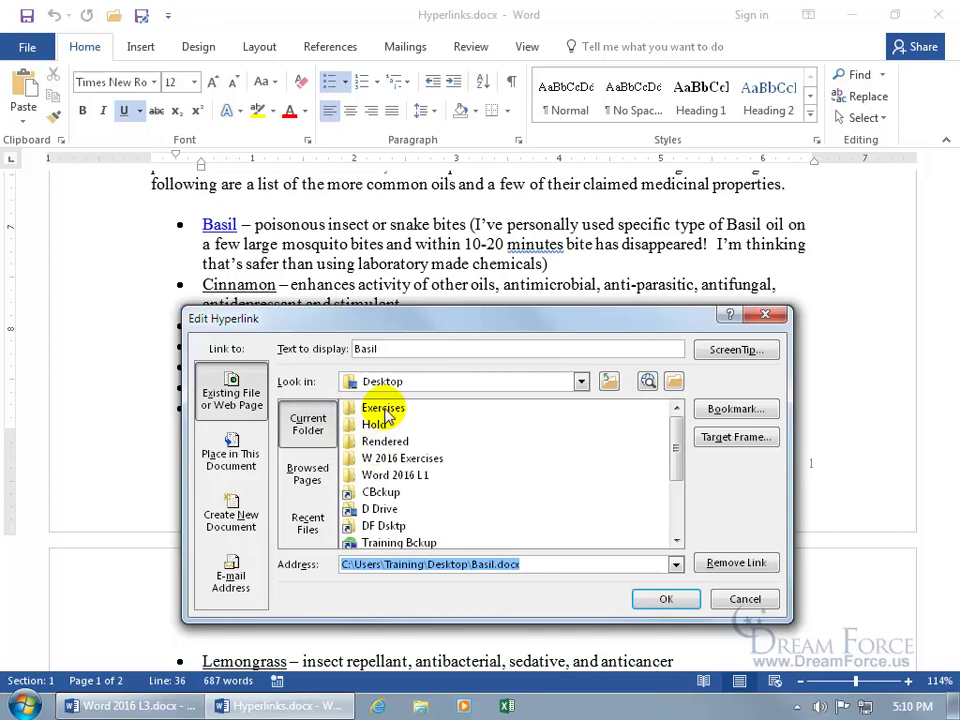
double_click(386, 414)
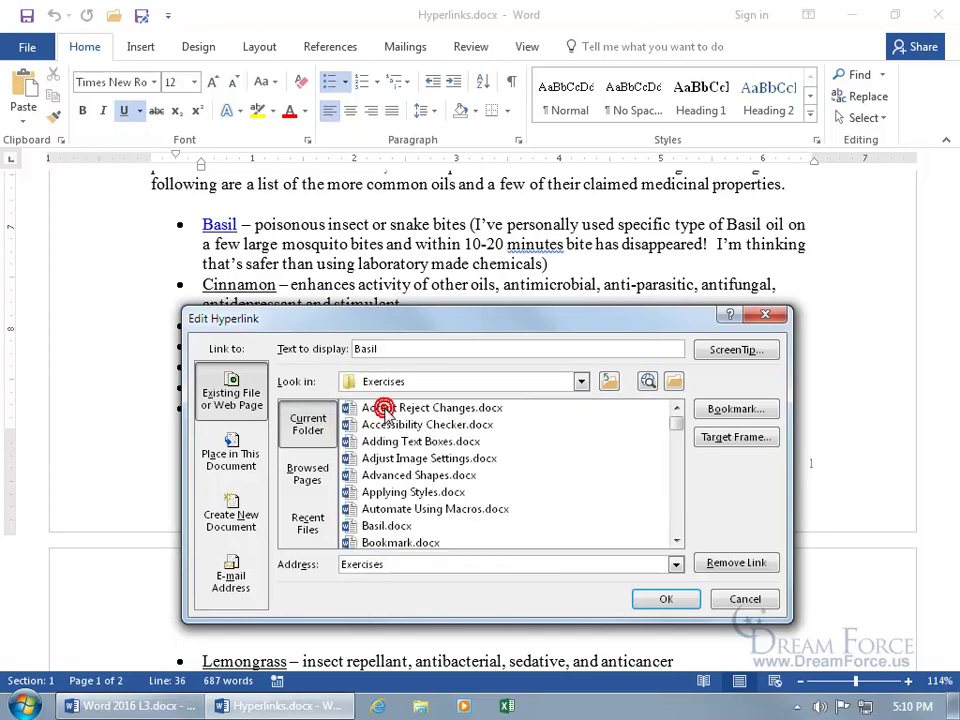
double_click(388, 526)
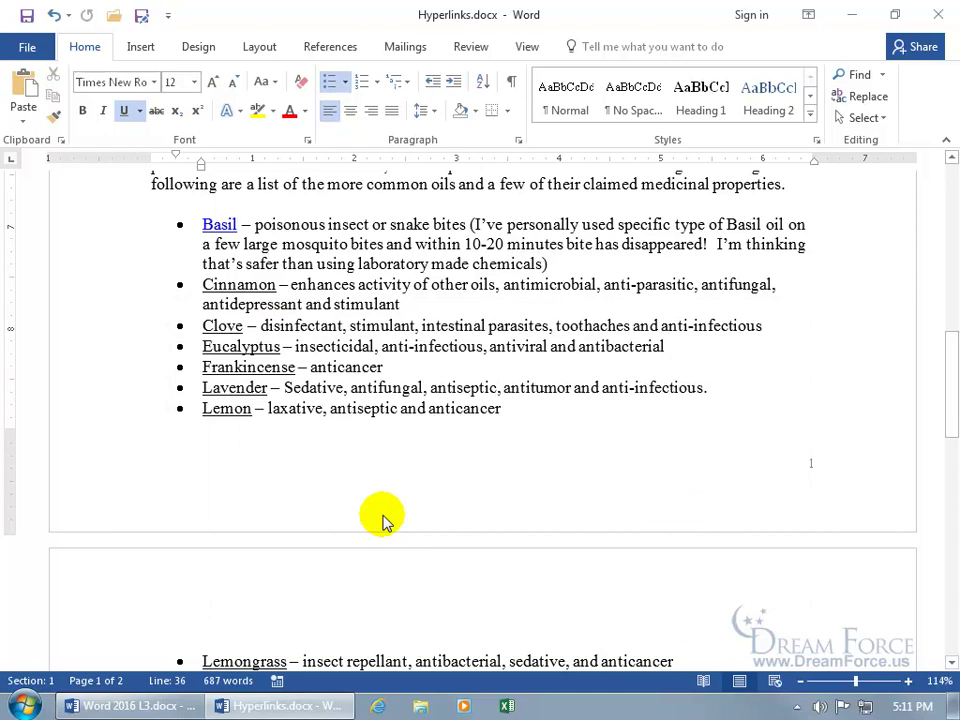
mouse_move(221, 229)
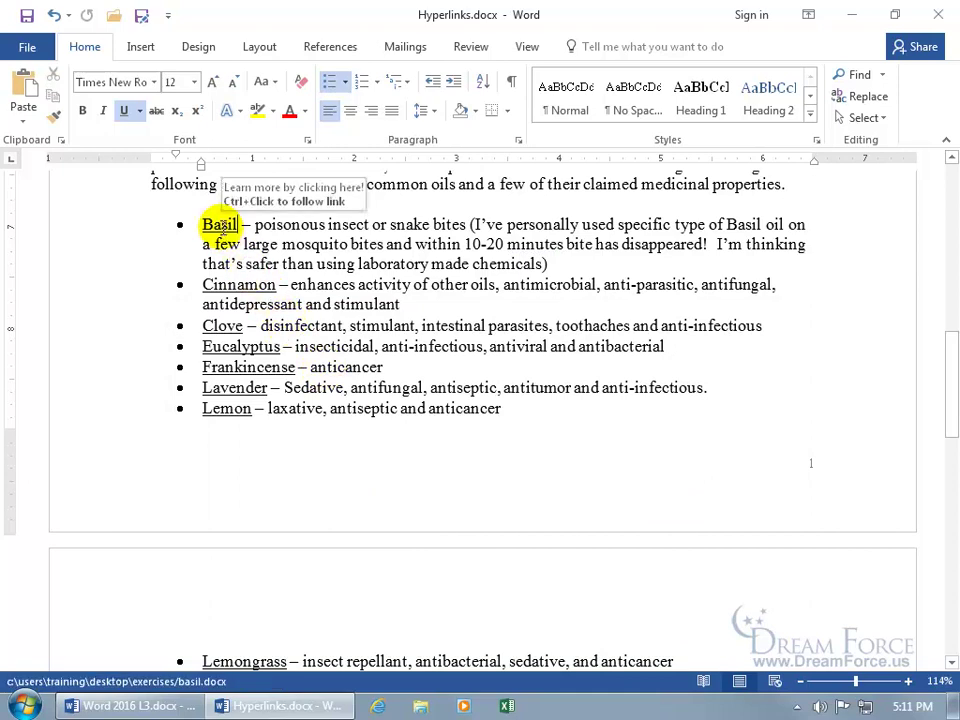
ctrl+click(222, 229)
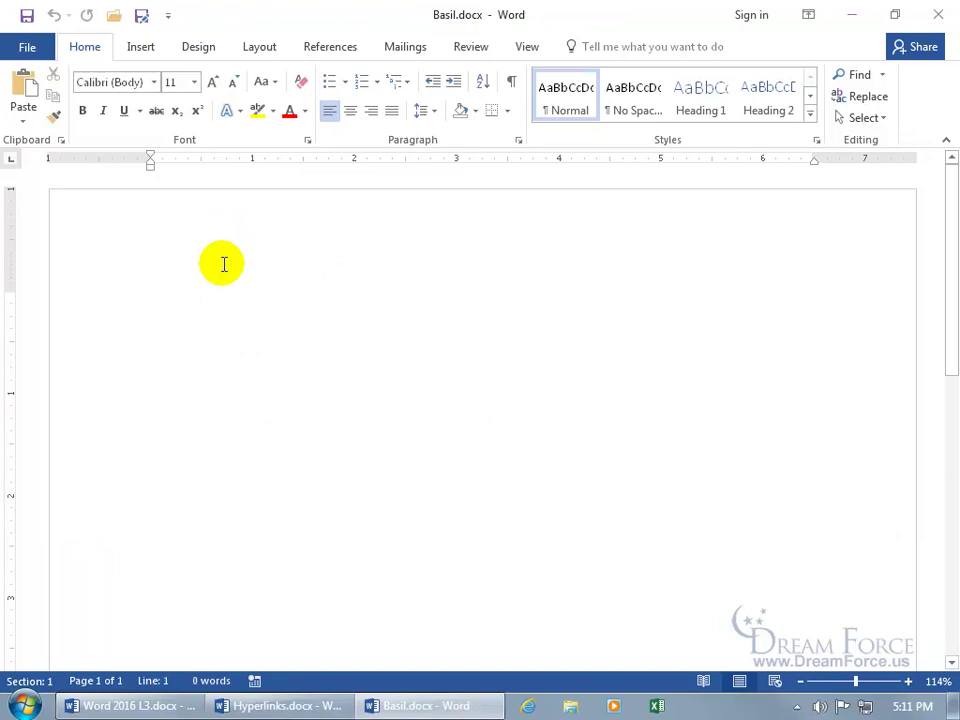
Close Basil.docx and remove the hyperlink from Basil in Hyperlinks.docx.
click(938, 14)
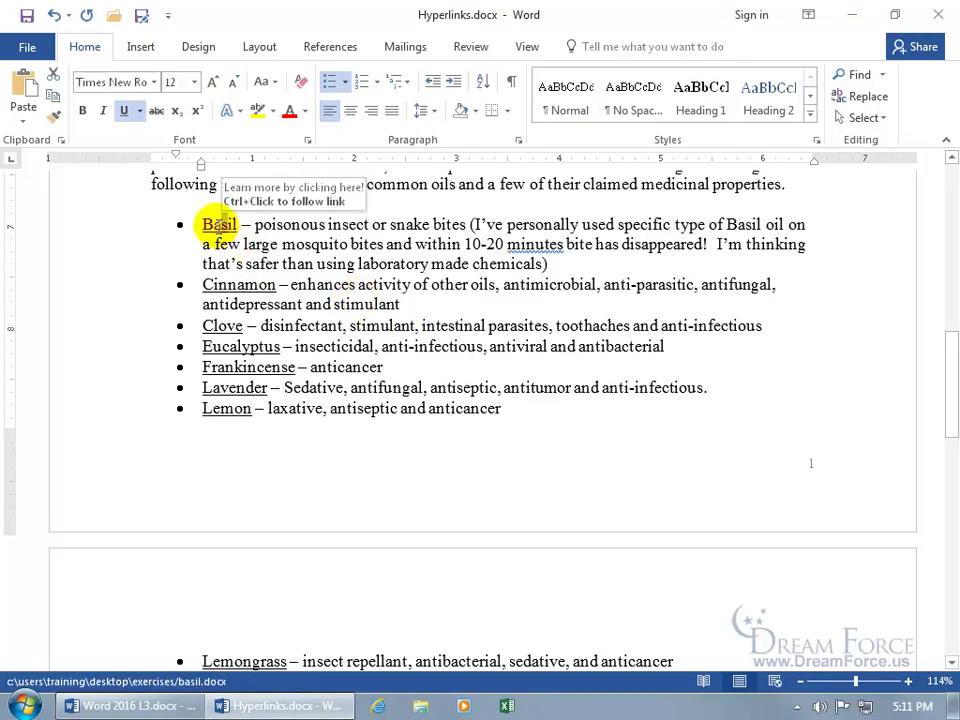
right_click(219, 222)
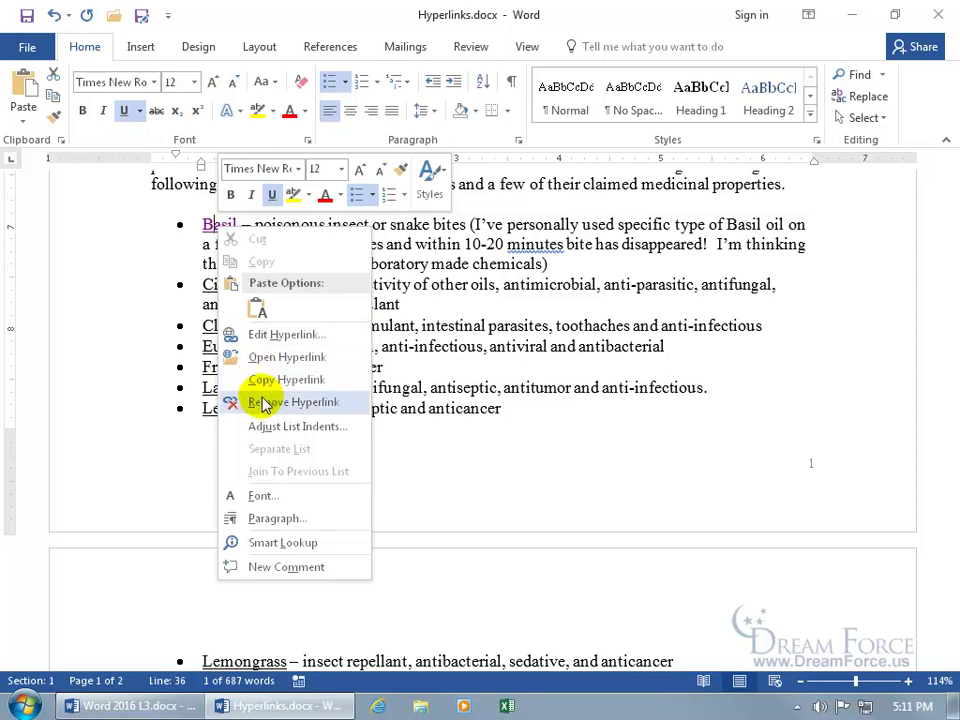
click(267, 402)
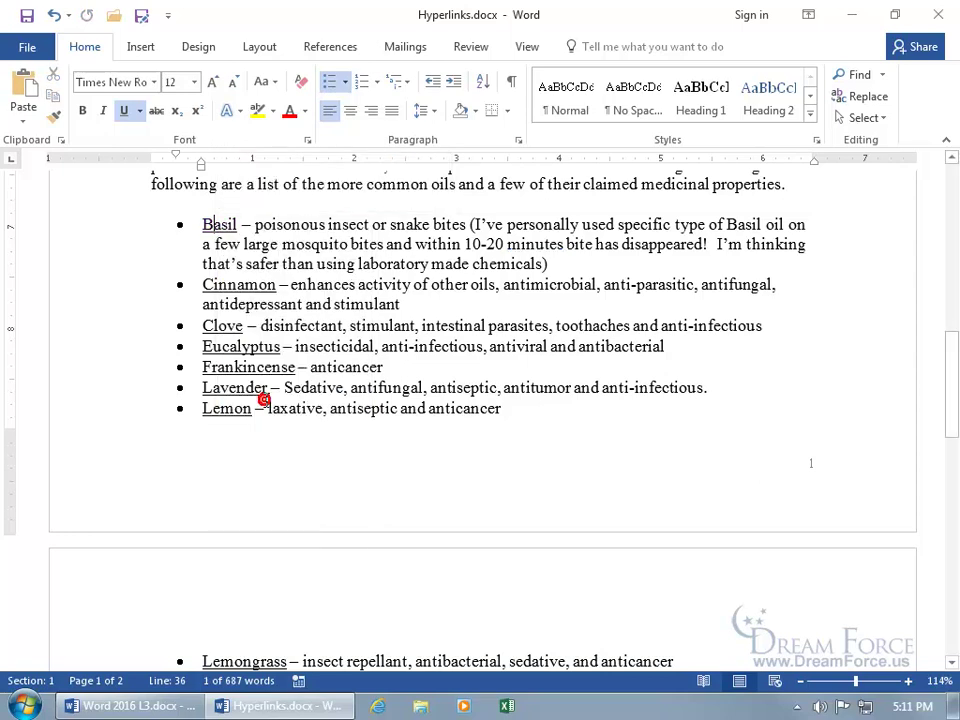
click(277, 224)
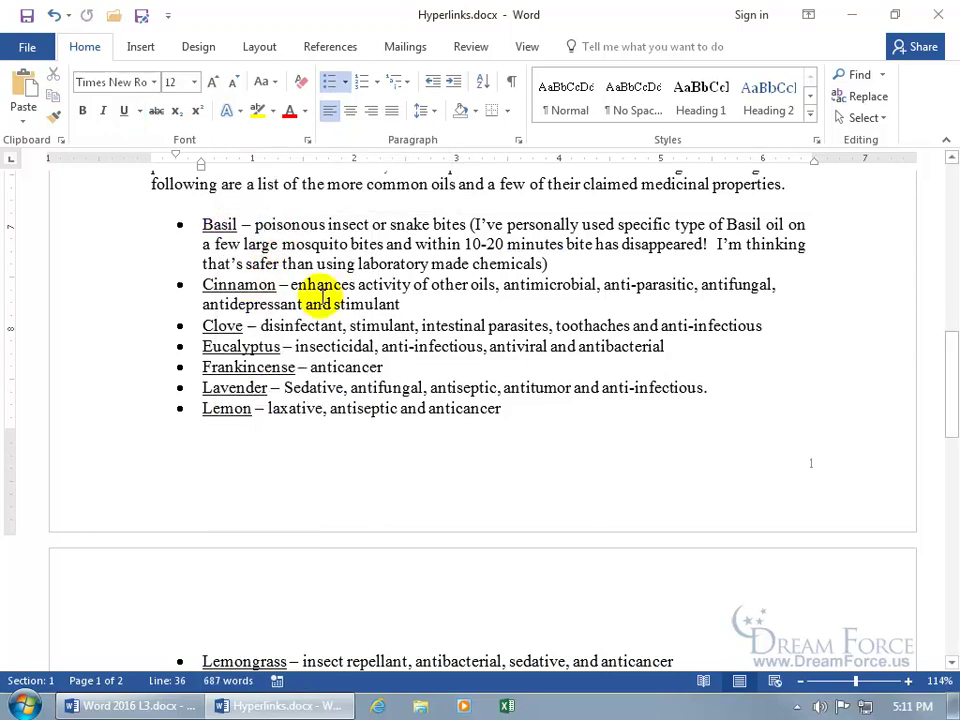